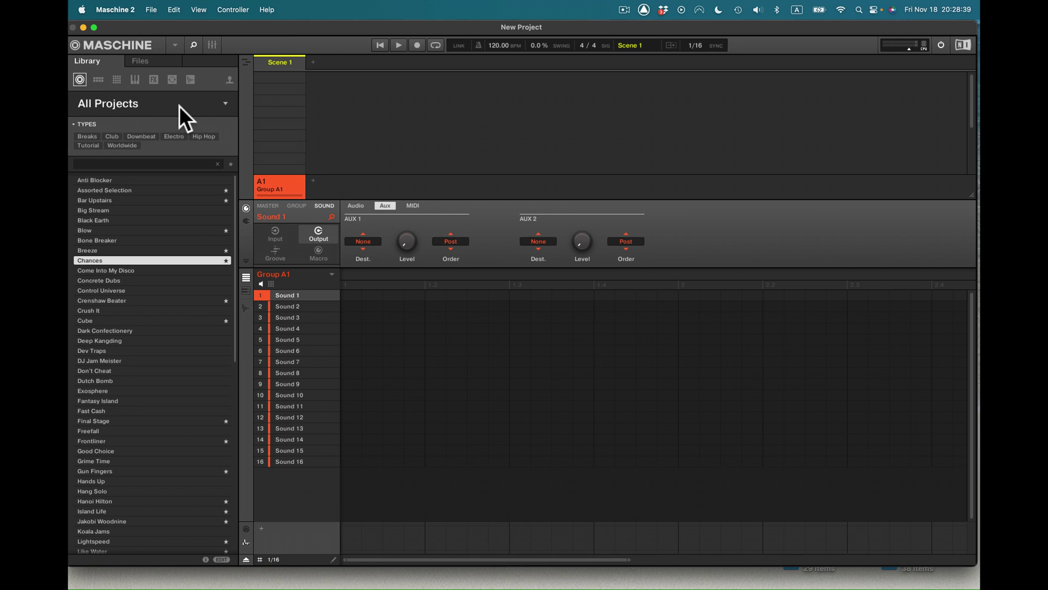
# - Toggle the product grouping, then filter projects by the Breaks, Club, Downbeat and Electro types
pyautogui.click(224, 103)
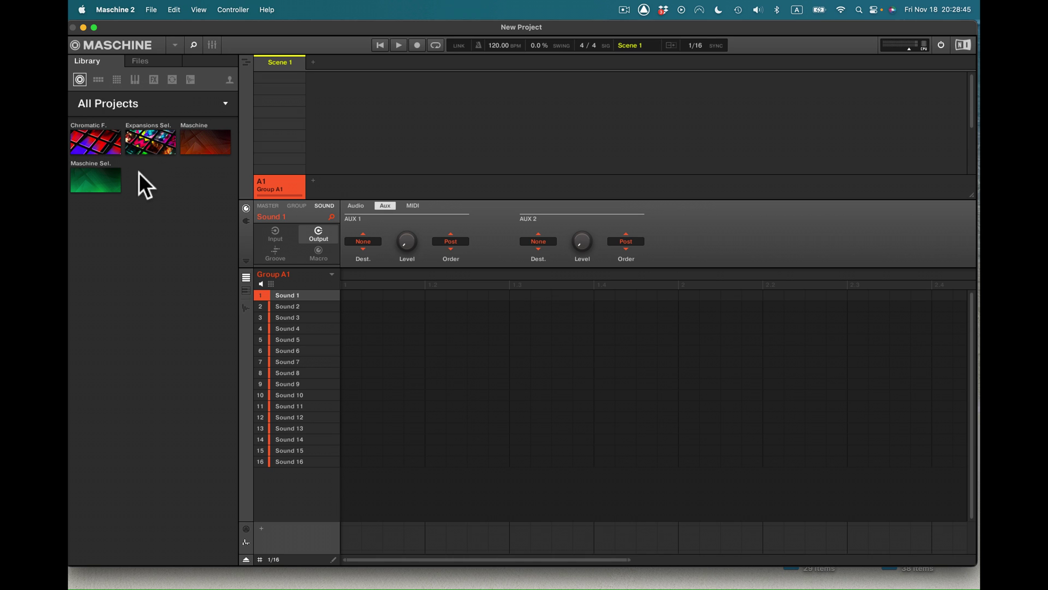
pyautogui.click(225, 102)
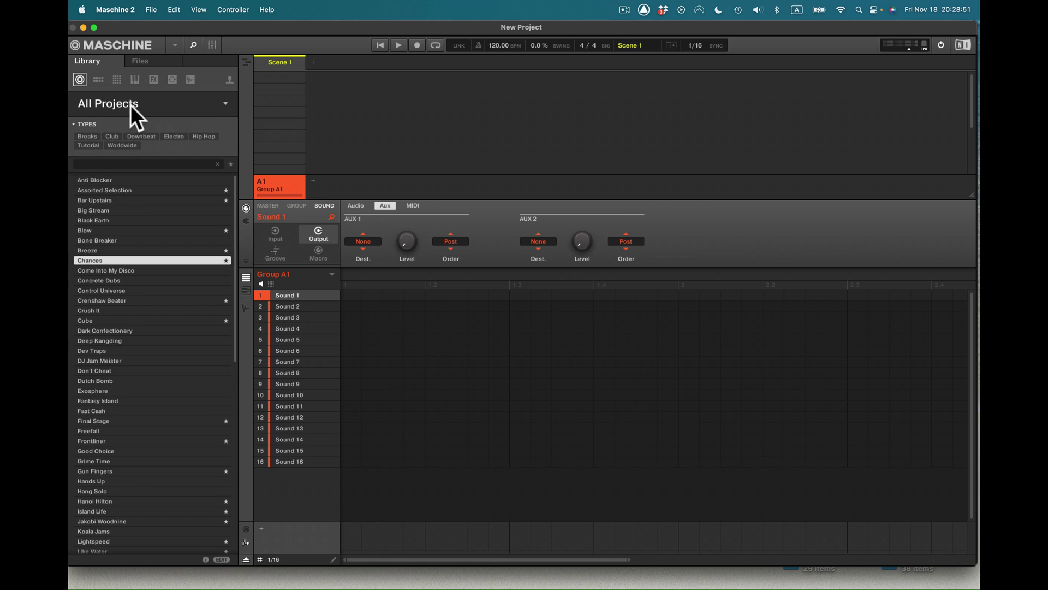
pyautogui.click(87, 136)
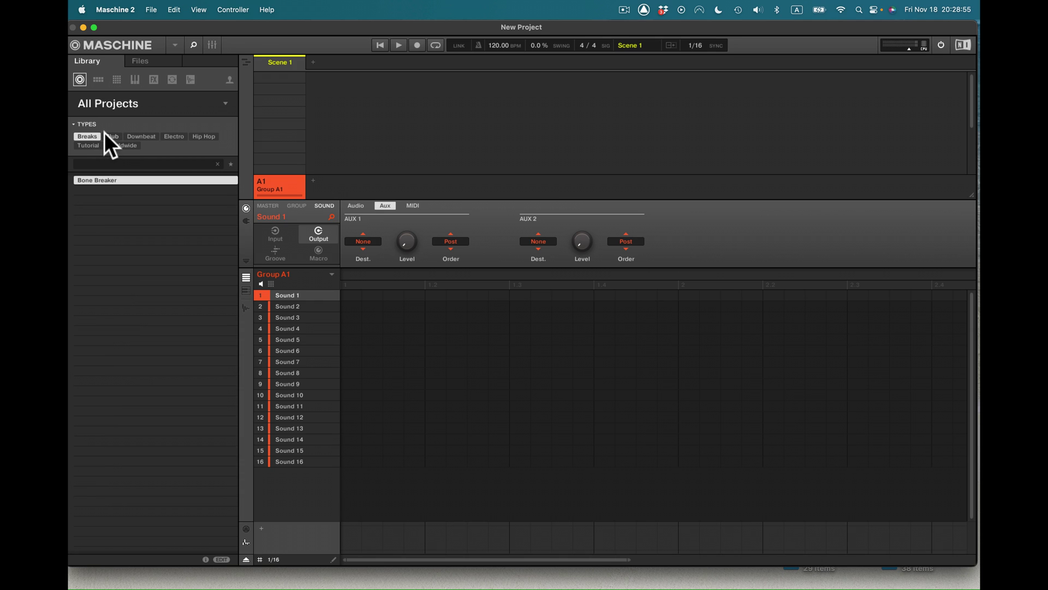
pyautogui.click(112, 135)
pyautogui.click(139, 135)
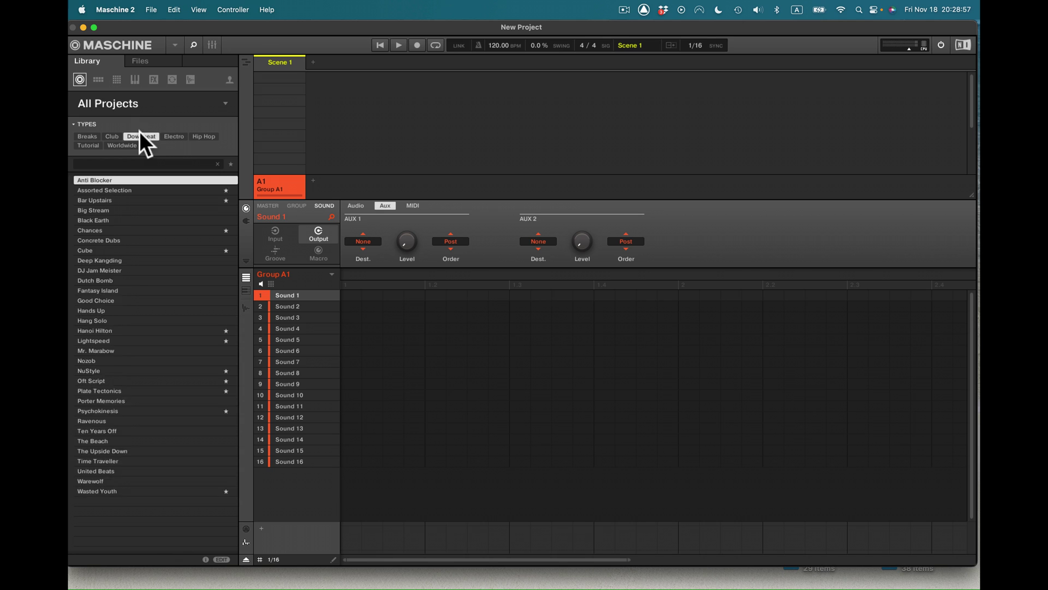
pyautogui.click(176, 136)
# - Try the Hip Hop, Tutorial and Worldwide types, return to Breaks, and show Bone Breaker's attributes
pyautogui.click(205, 135)
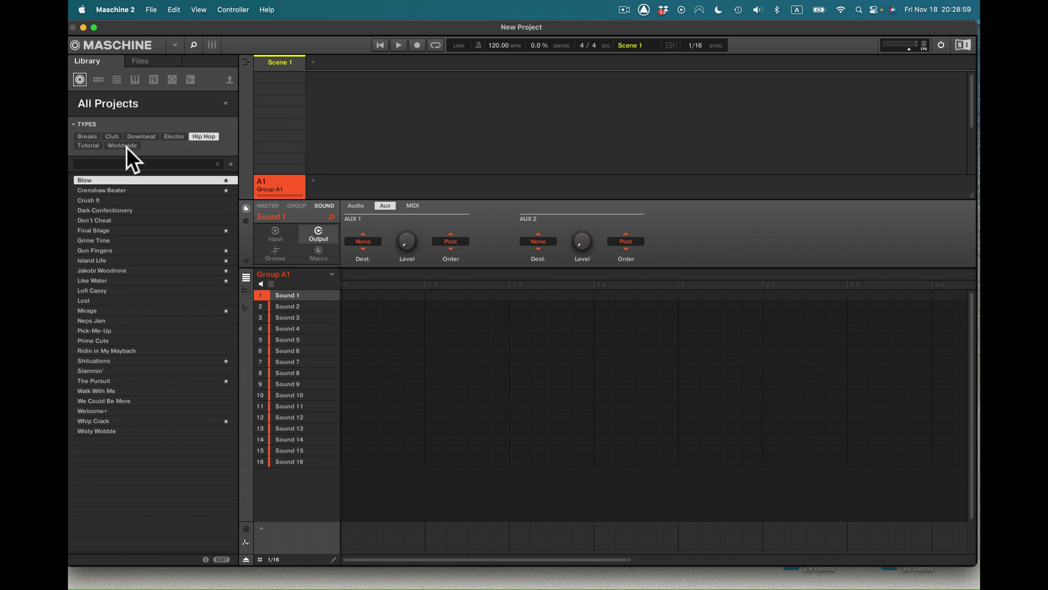
pyautogui.click(90, 145)
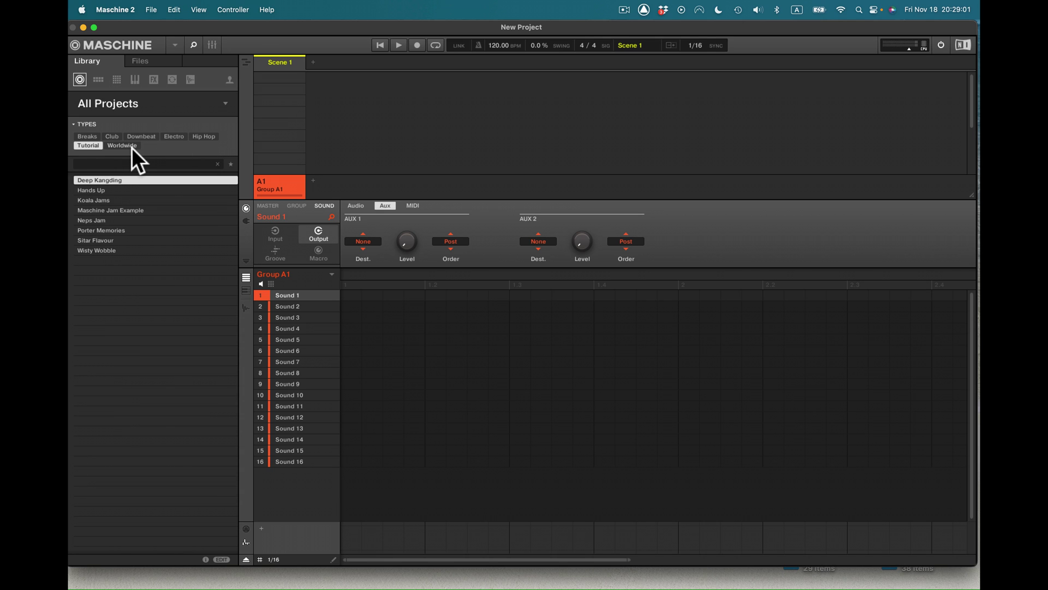
pyautogui.click(126, 145)
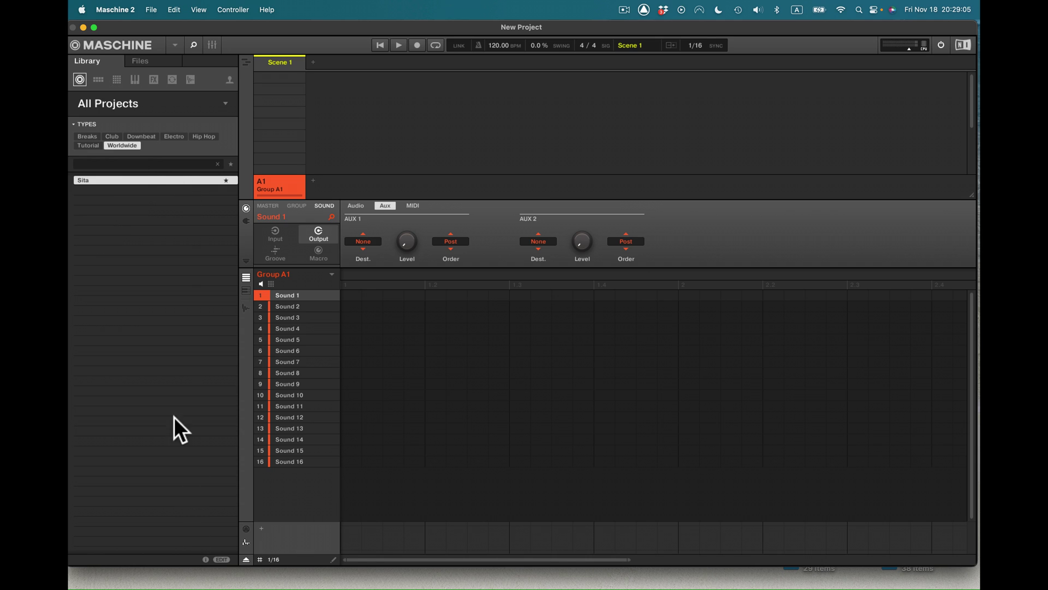
pyautogui.click(85, 138)
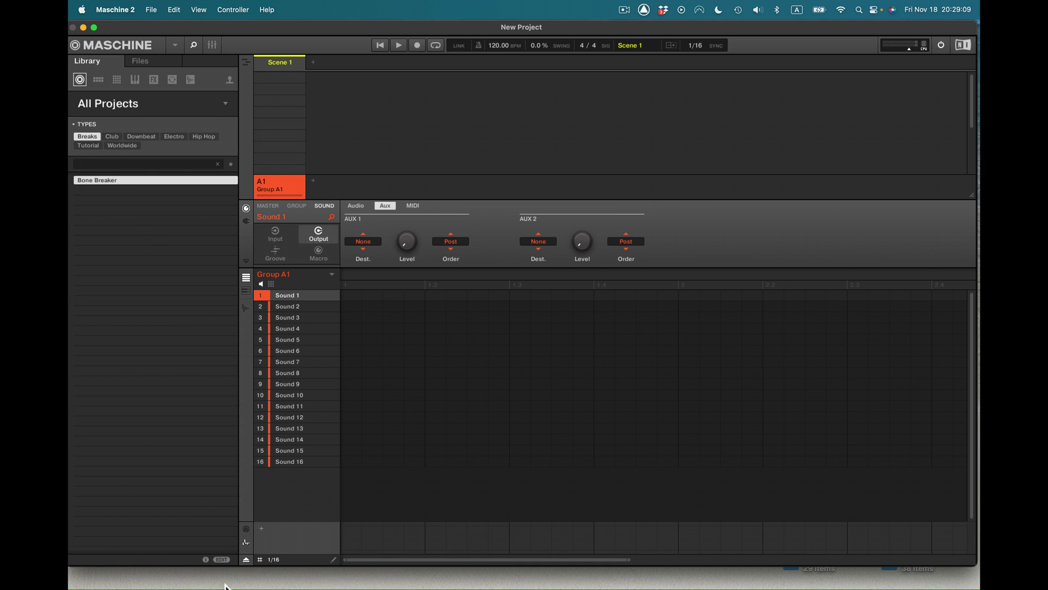
pyautogui.click(222, 560)
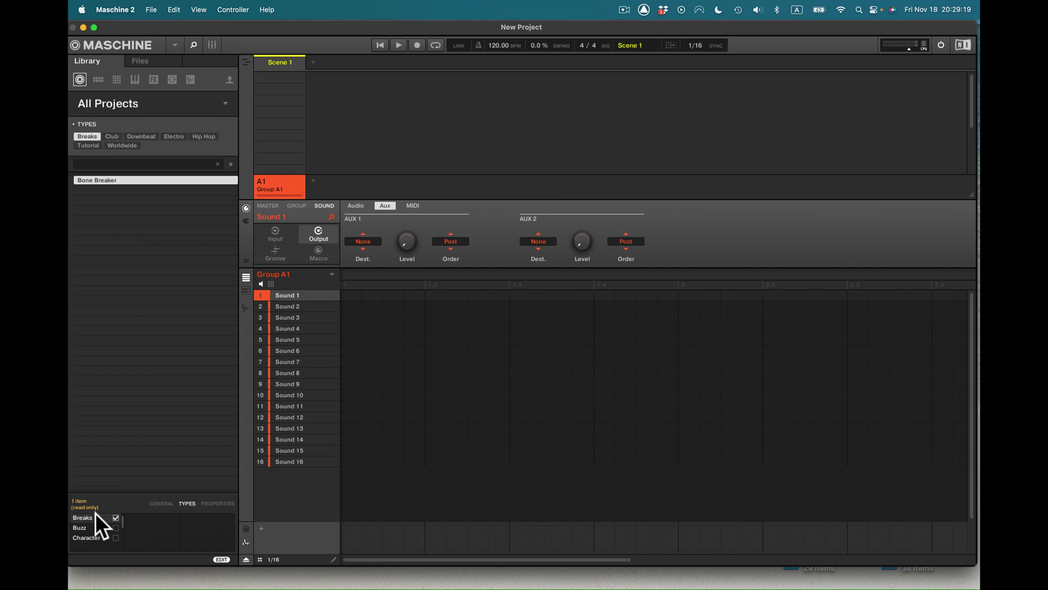
# - Review Bone Breaker's Properties, Types and General attribute pages, then close the attribute editor
pyautogui.click(207, 502)
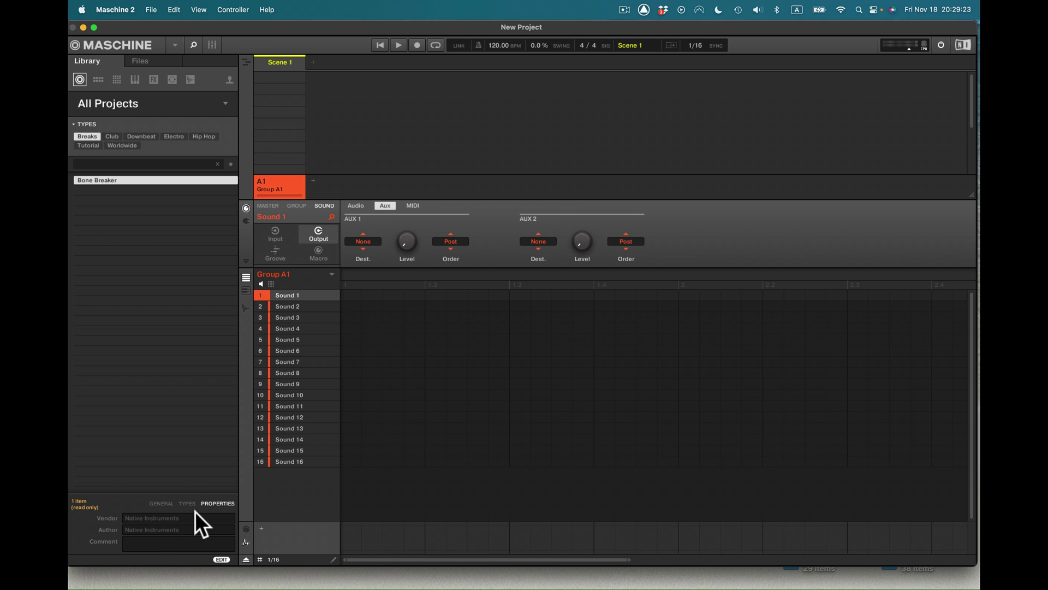
pyautogui.click(188, 503)
pyautogui.click(163, 503)
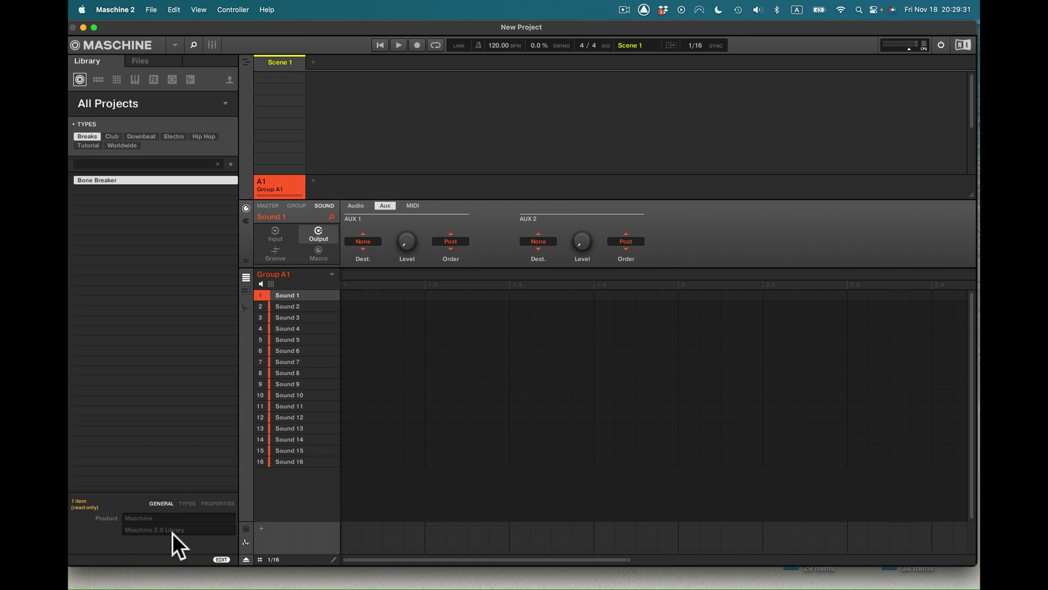
pyautogui.click(225, 559)
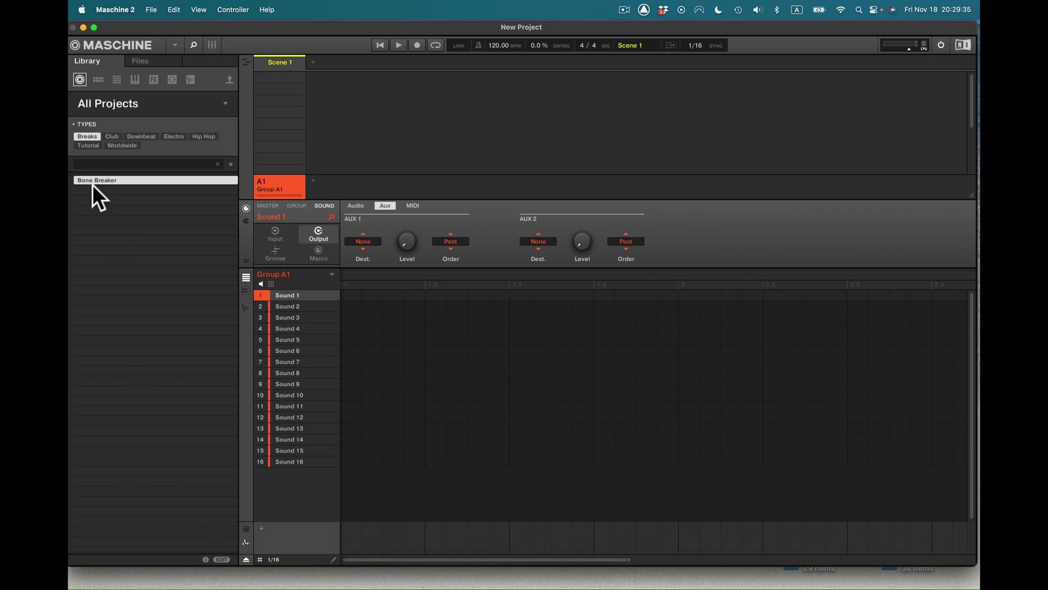
# - Clear the Breaks filter, open Bone Breaker, then start a new project discarding its changes
pyautogui.click(86, 136)
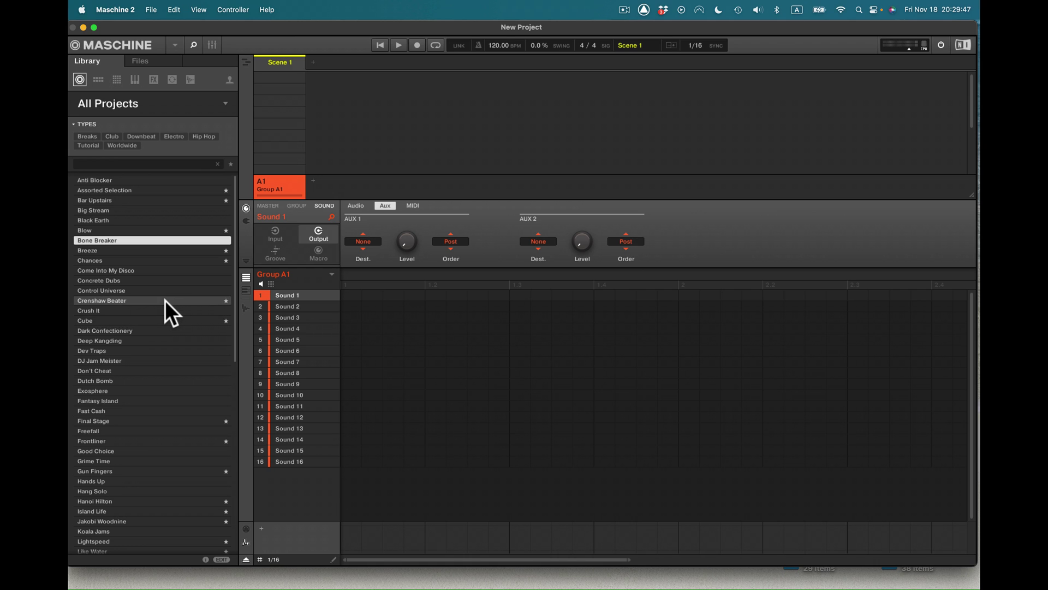
pyautogui.doubleClick(91, 238)
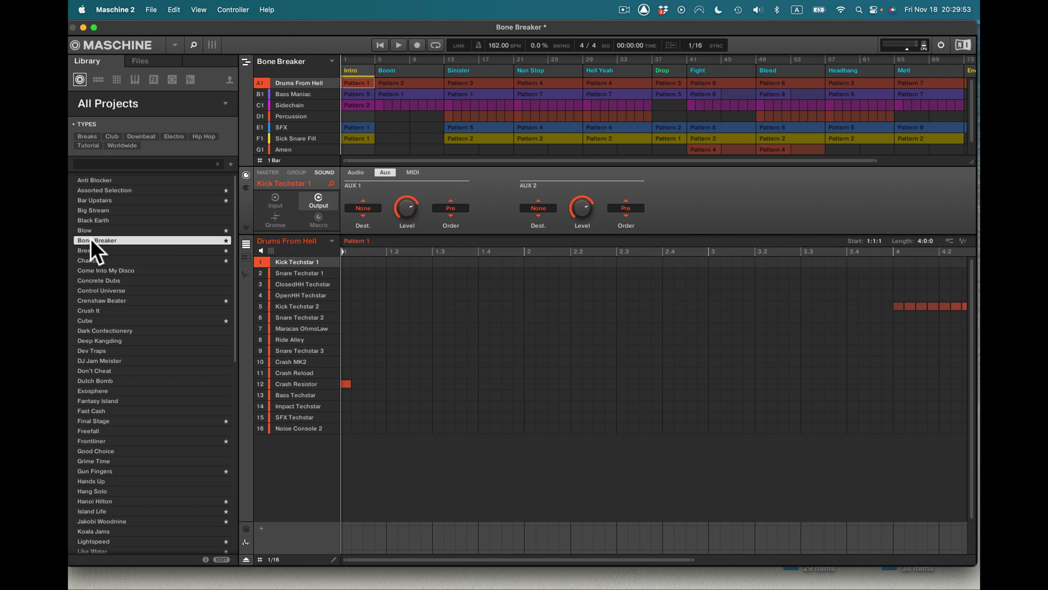
pyautogui.click(151, 9)
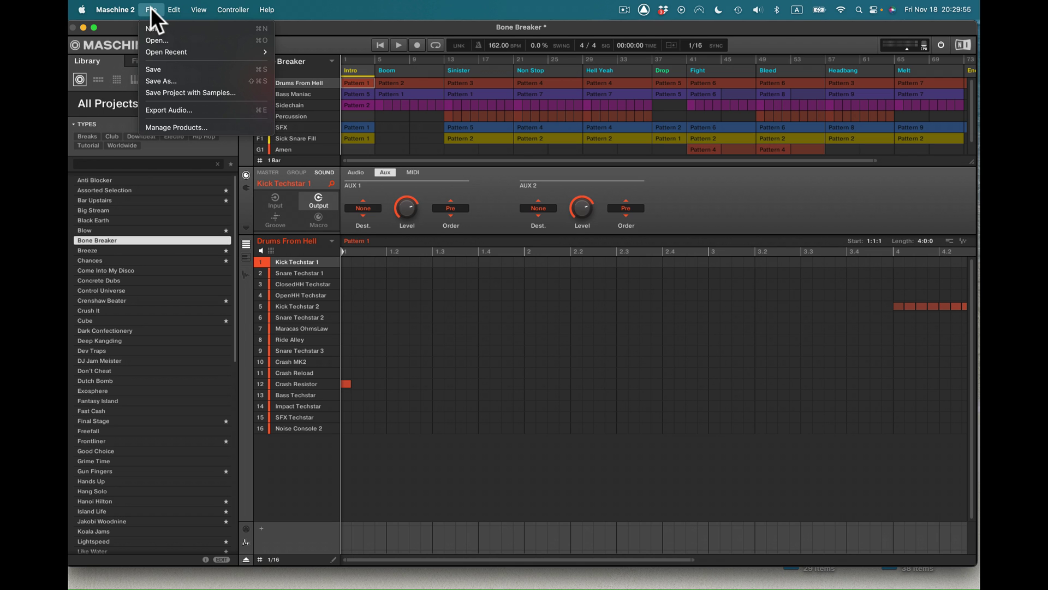
pyautogui.click(153, 29)
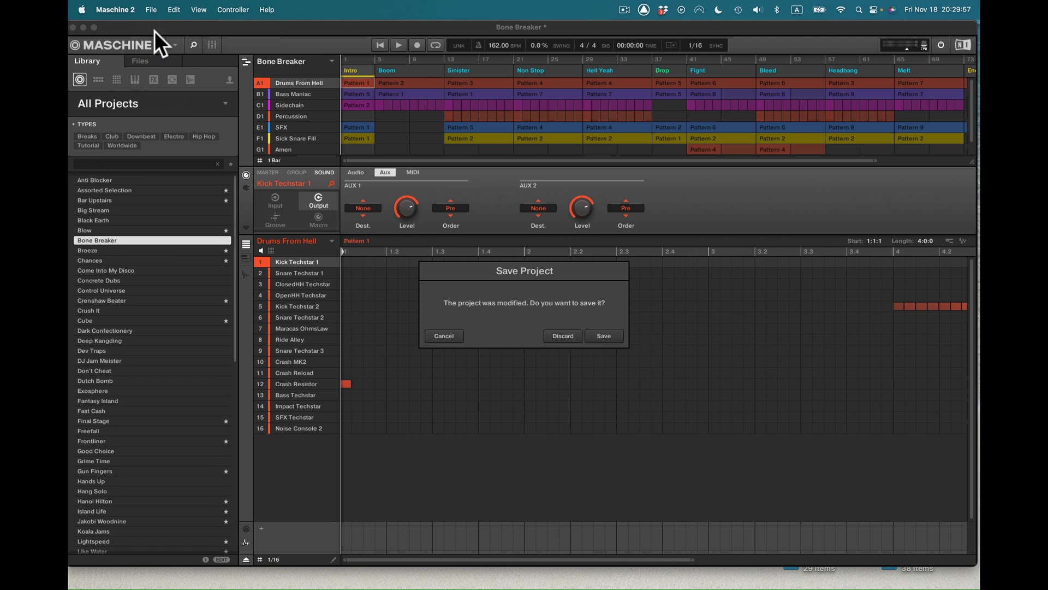
pyautogui.click(563, 336)
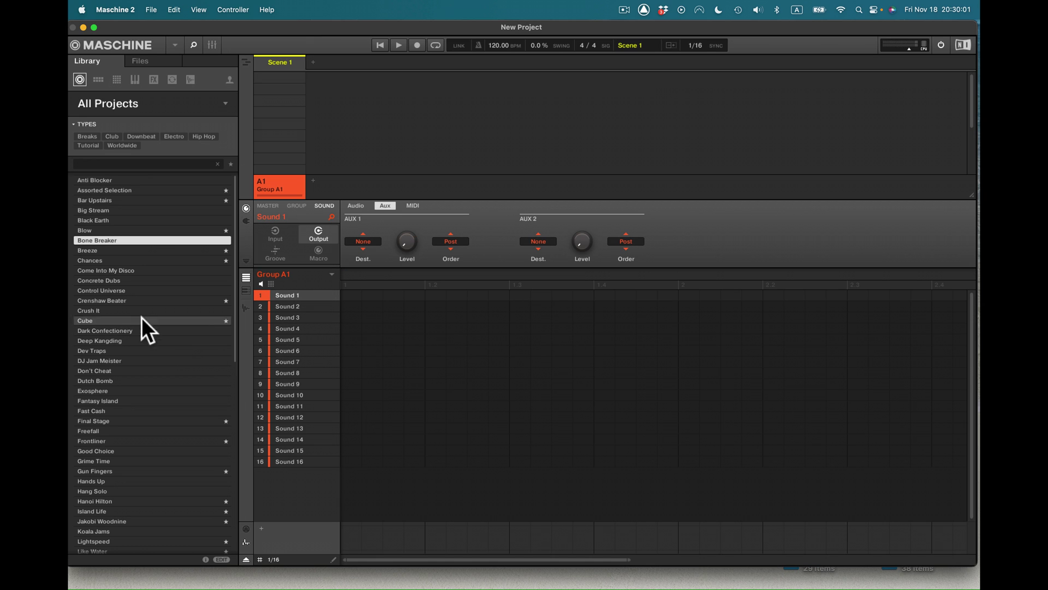
# - Load Chances and inspect the Snare, ClosedHH, OpenHH, Clap 1, Clap 2 and Shaker Hands sounds
pyautogui.doubleClick(90, 261)
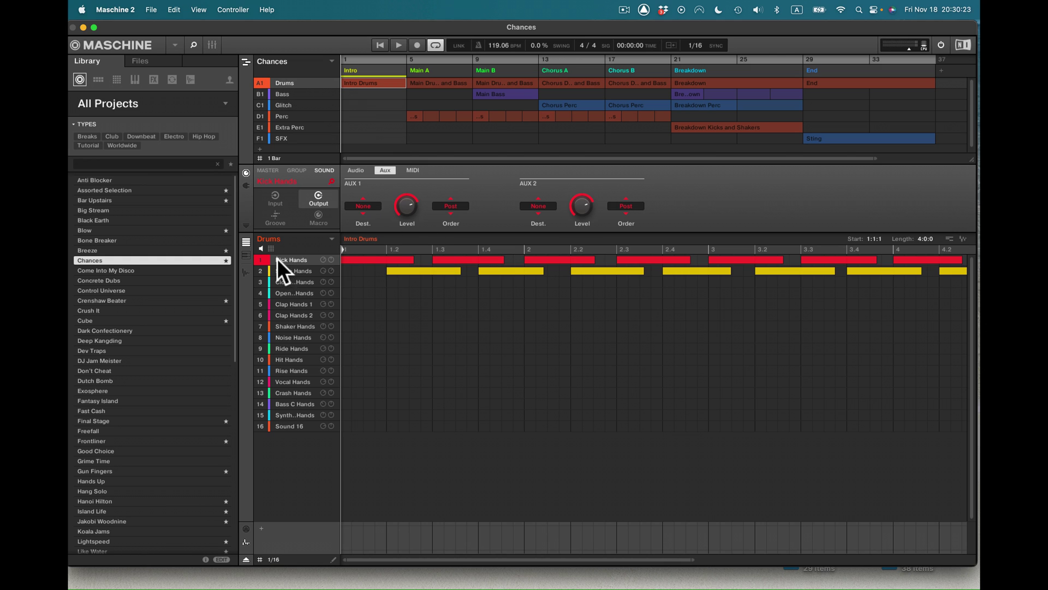
pyautogui.click(292, 271)
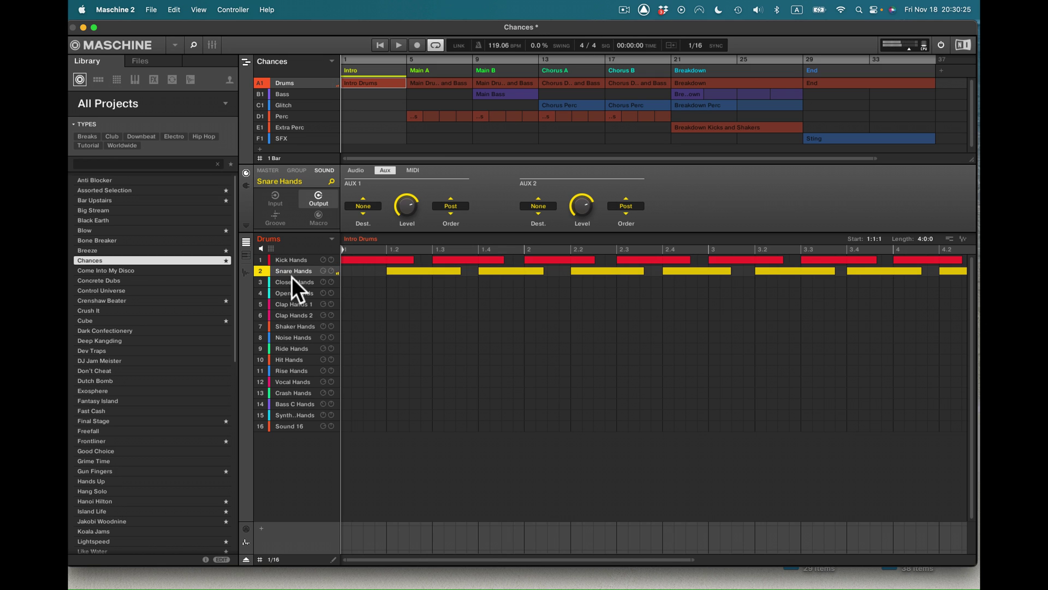
pyautogui.click(291, 282)
pyautogui.click(290, 292)
pyautogui.click(291, 304)
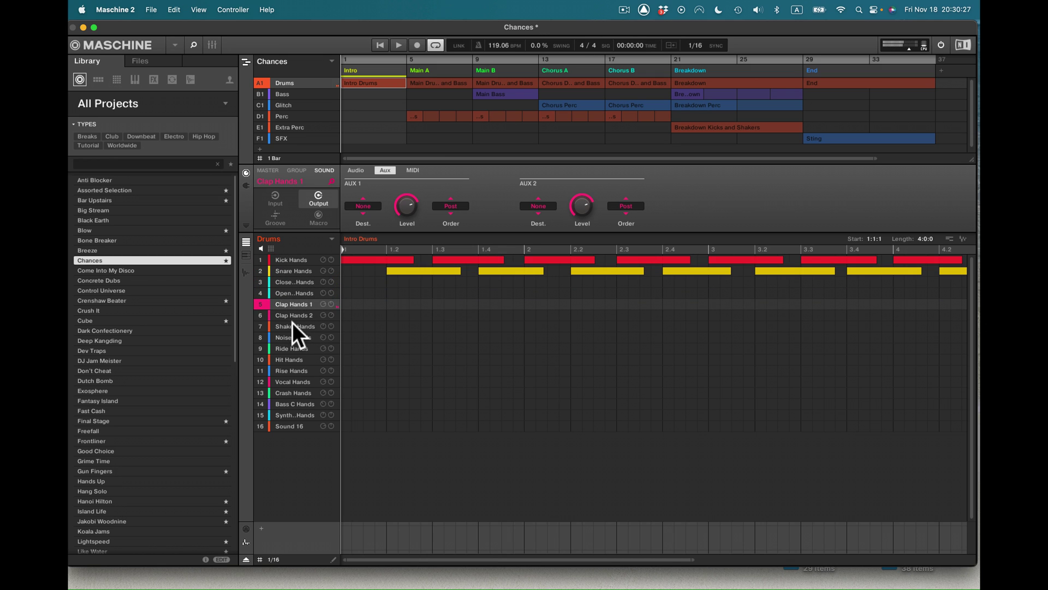
pyautogui.click(294, 315)
pyautogui.click(290, 326)
# - Inspect the Noise, Ride, Hit, Rise, Vocal and Crash Hands sounds, ending on Rise Hands
pyautogui.click(294, 336)
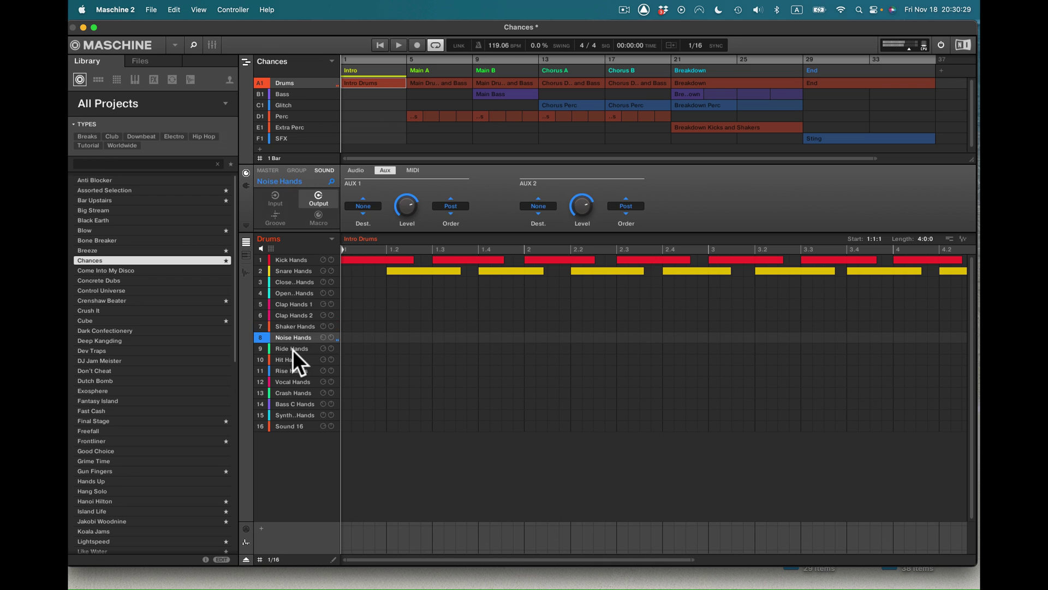
pyautogui.click(293, 349)
pyautogui.click(294, 359)
pyautogui.click(295, 371)
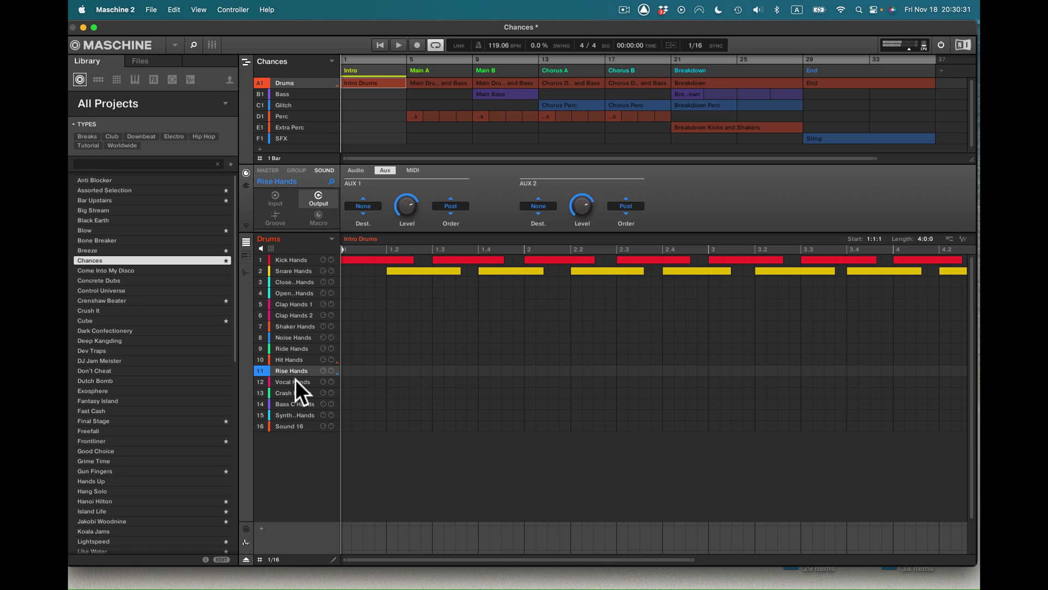
pyautogui.click(296, 381)
pyautogui.click(292, 392)
pyautogui.click(293, 370)
# - Show the Drums sounds as a 4x4 pad grid and audition Synth[128], Ride, Kick and Snare Hands
pyautogui.click(271, 248)
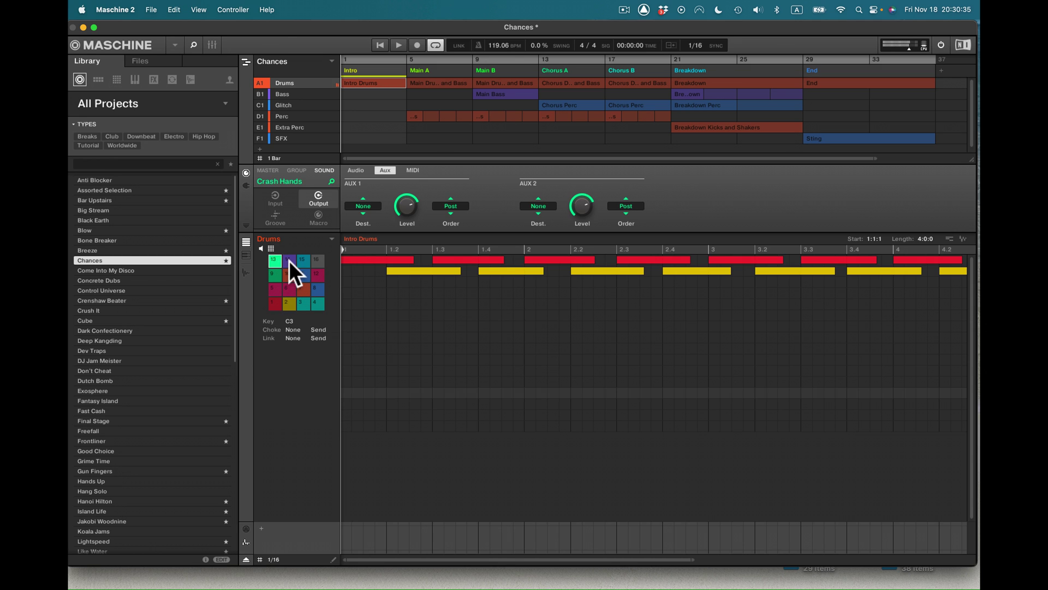
pyautogui.click(304, 261)
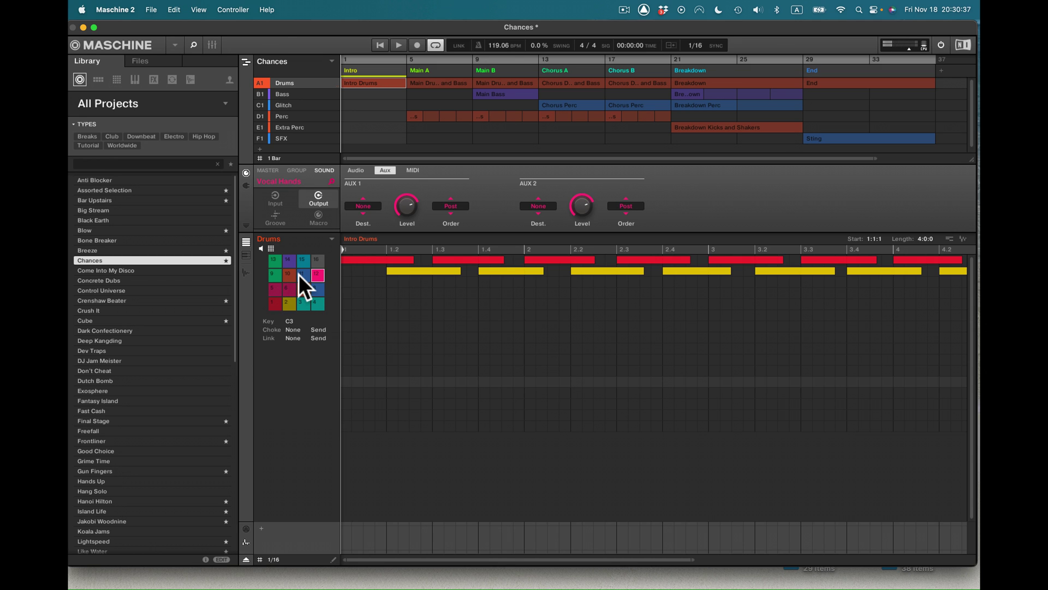
pyautogui.click(278, 272)
pyautogui.click(274, 303)
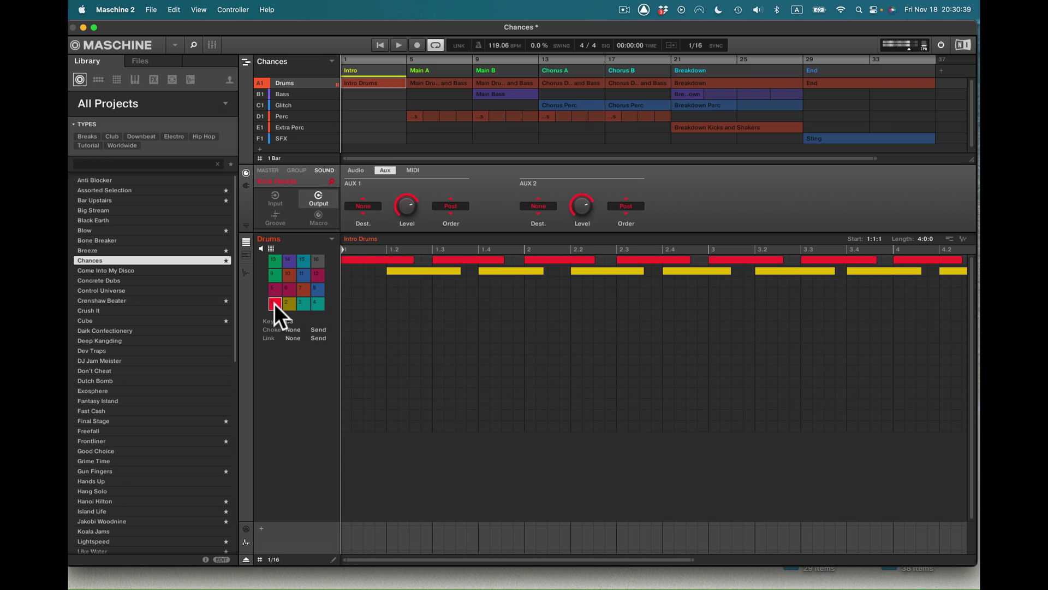
pyautogui.click(286, 303)
# - Alternate between the Kick Hands and Snare Hands pads, also checking Clap Hands 2
pyautogui.click(274, 303)
pyautogui.click(286, 304)
pyautogui.click(276, 303)
pyautogui.click(290, 302)
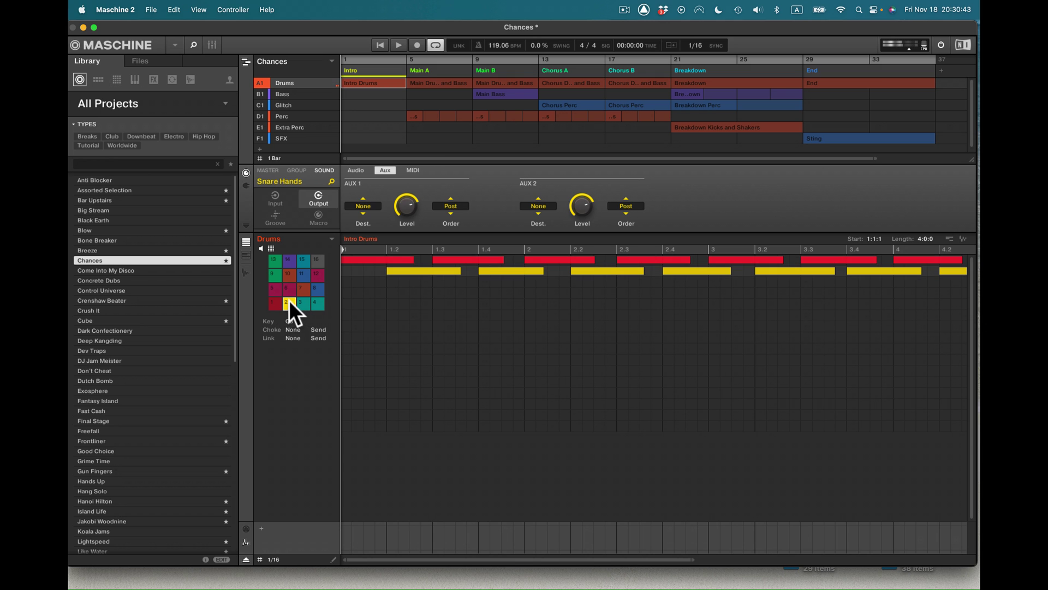
pyautogui.click(286, 289)
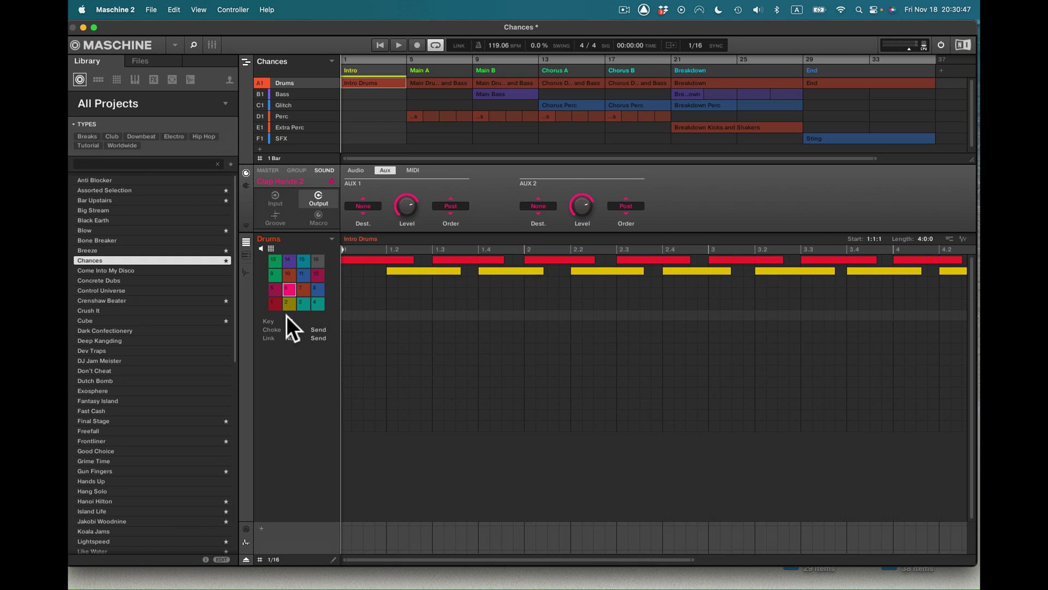
pyautogui.click(274, 306)
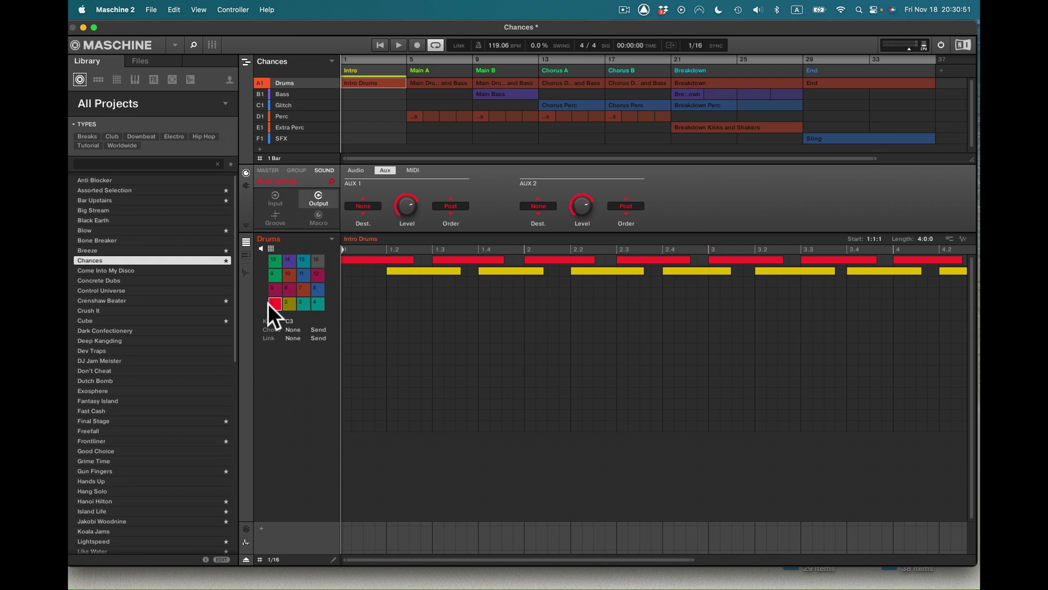
pyautogui.click(287, 304)
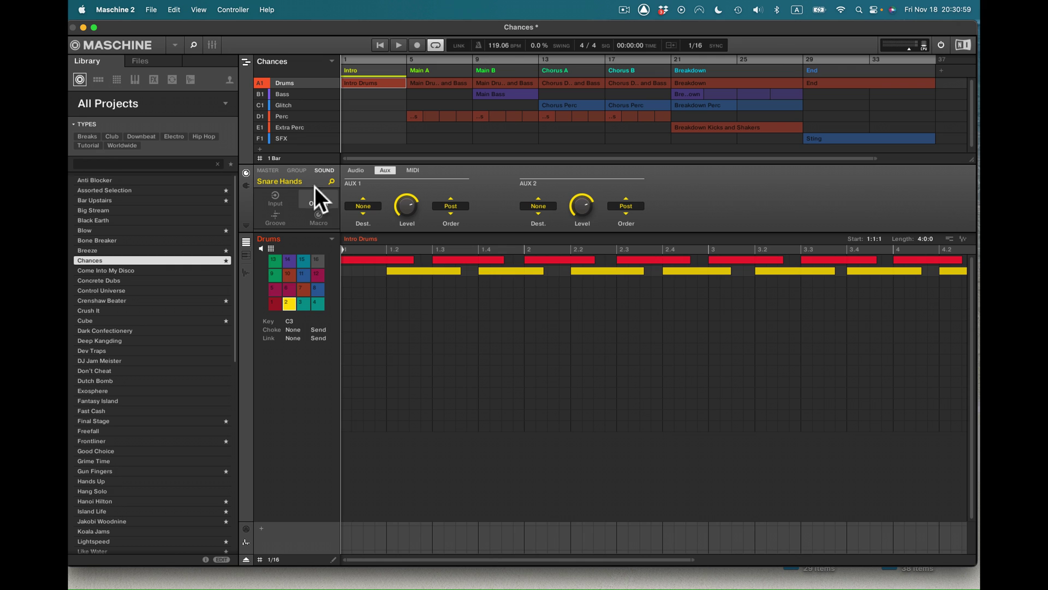
# - Select Kick Hands, then view the Drums group's Aux 1 and Aux 2 routing (None, Post)
pyautogui.click(271, 248)
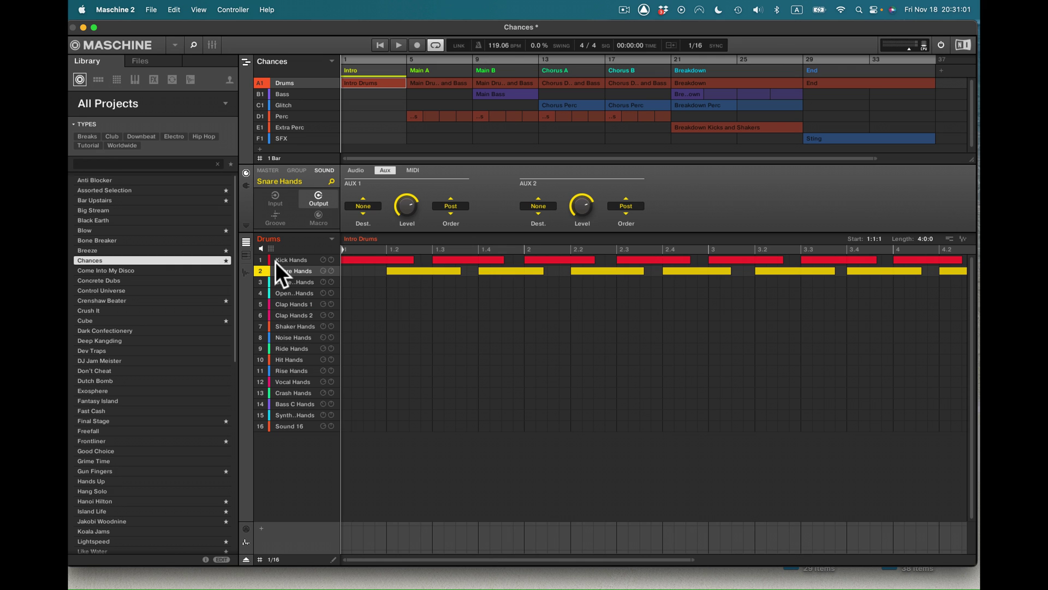
pyautogui.click(279, 260)
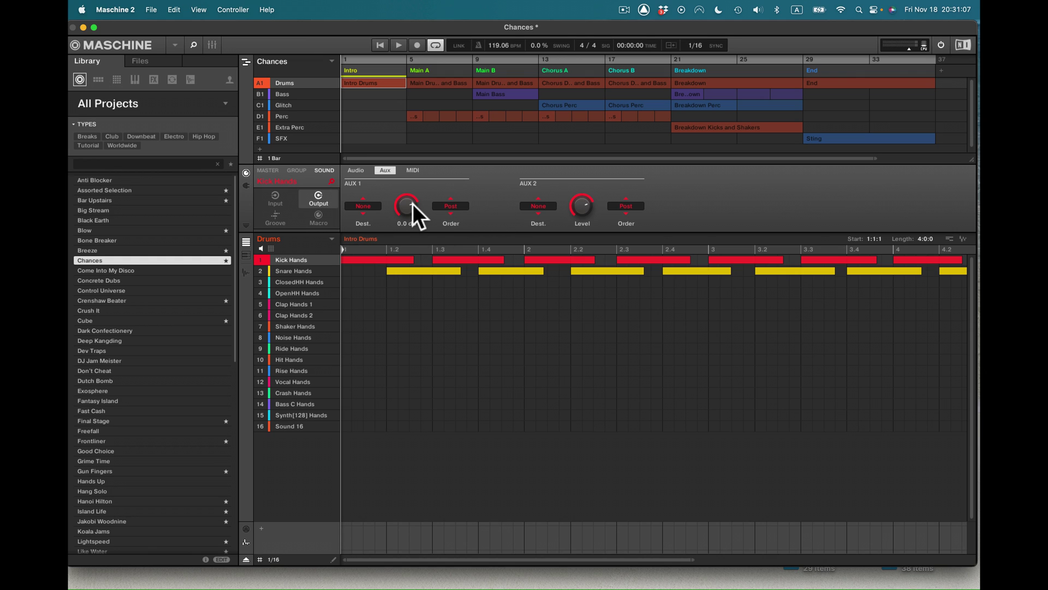
pyautogui.click(297, 169)
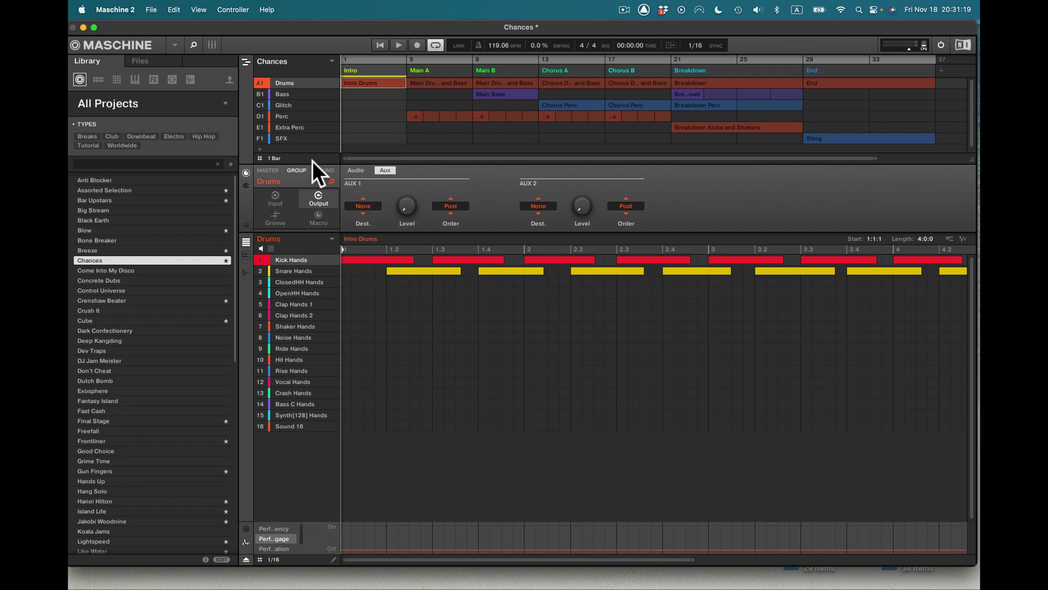
# - List the Drums group's effects and inspect the Freq Shifter, Reverb, Maximizer and Perform FX settings
pyautogui.click(250, 186)
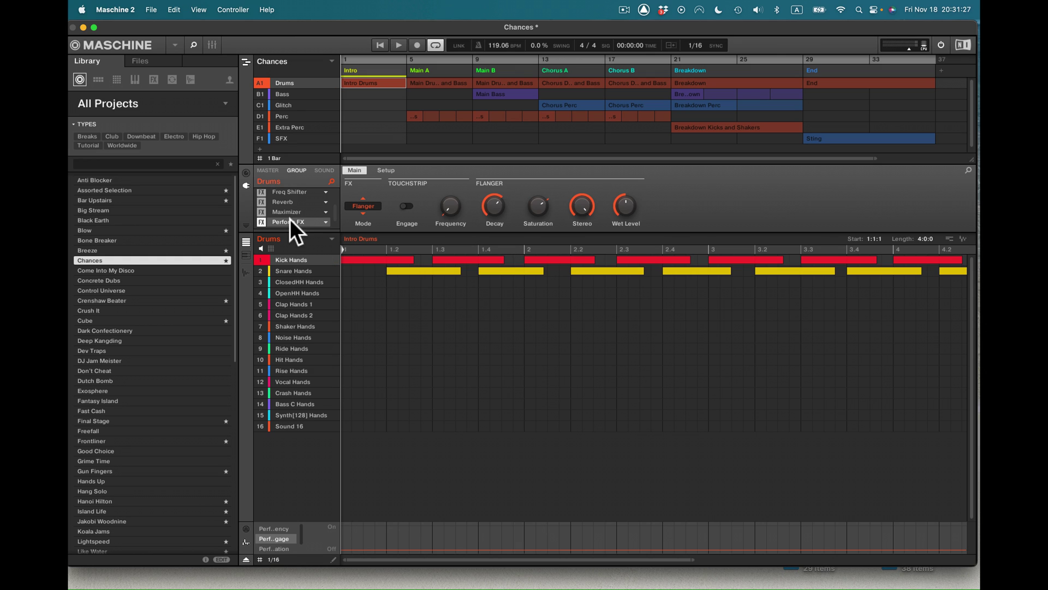
pyautogui.click(290, 194)
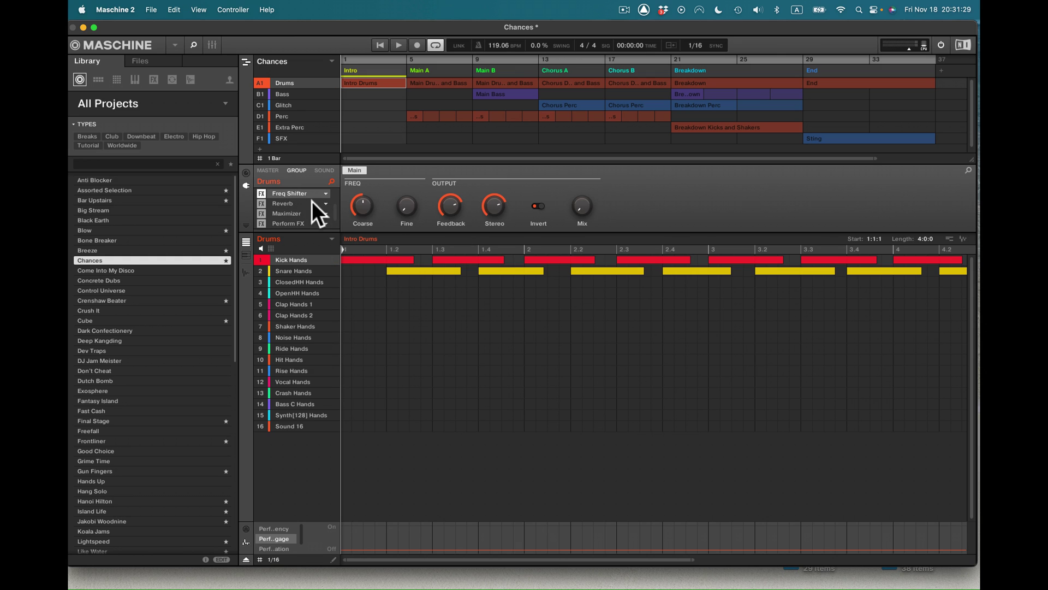
pyautogui.click(293, 203)
pyautogui.click(302, 214)
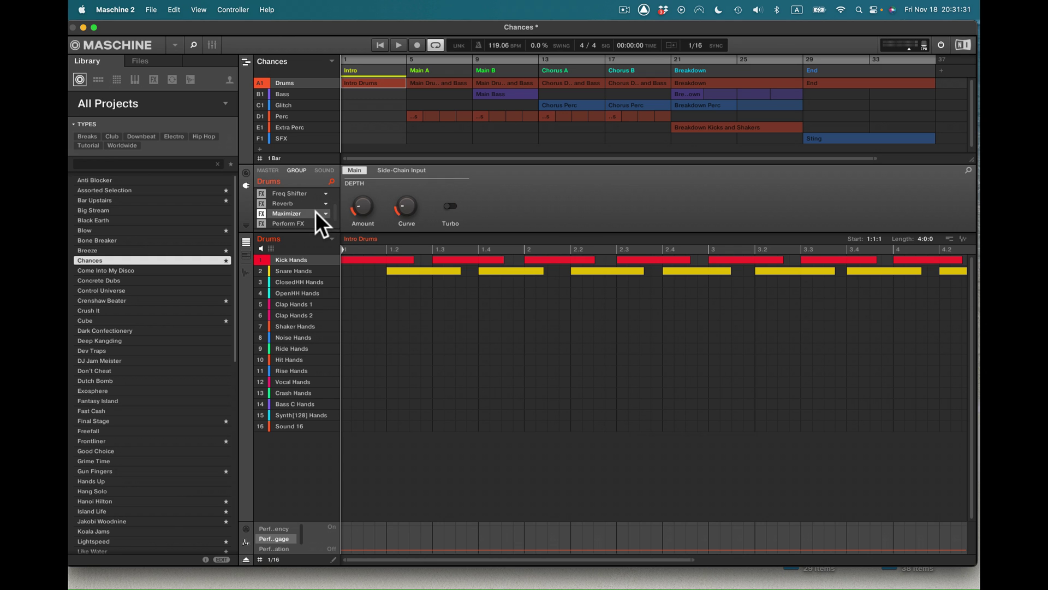
pyautogui.click(284, 224)
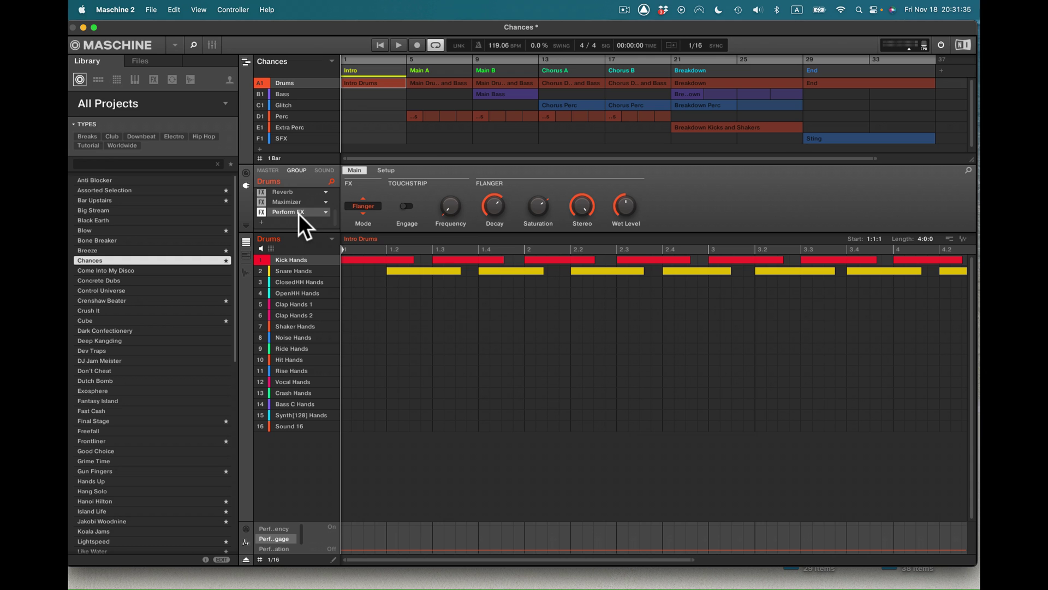
# - Bypass the Perform FX, Maximizer and Reverb effects on the Drums group
pyautogui.doubleClick(277, 255)
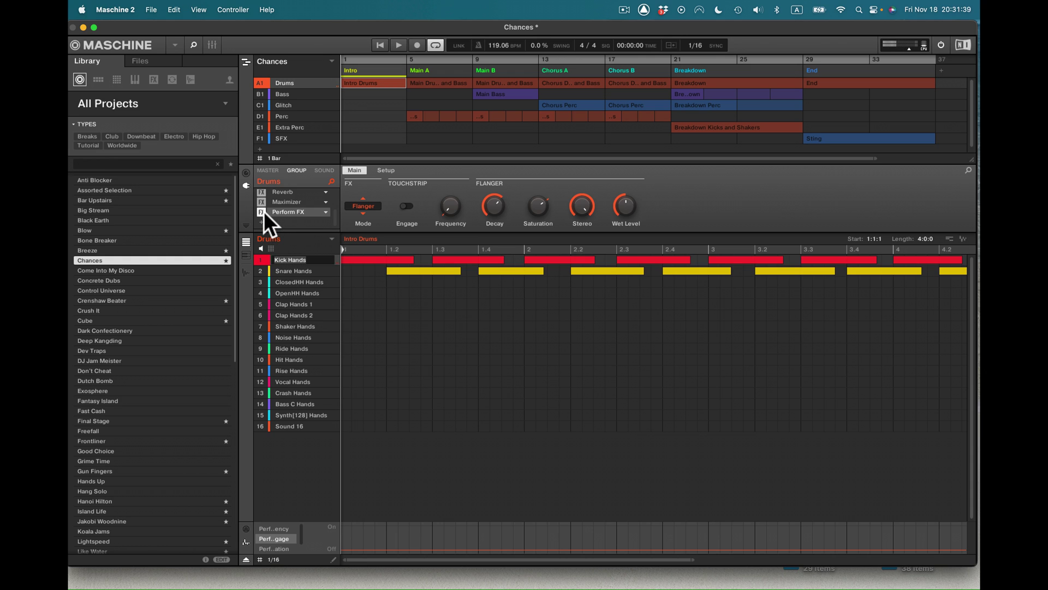
pyautogui.click(263, 210)
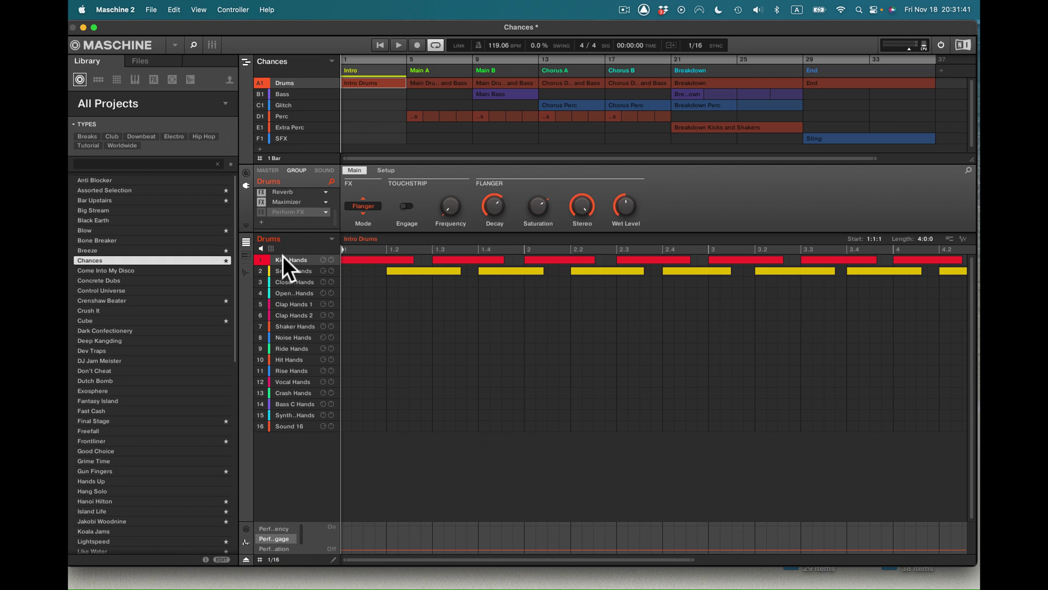
pyautogui.doubleClick(283, 255)
pyautogui.click(263, 203)
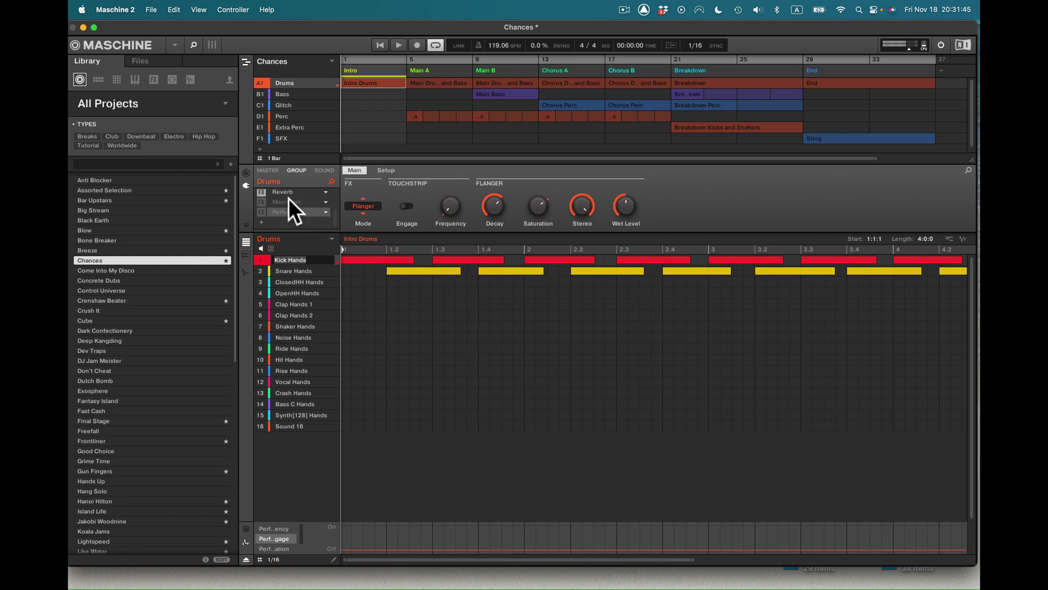
pyautogui.click(263, 192)
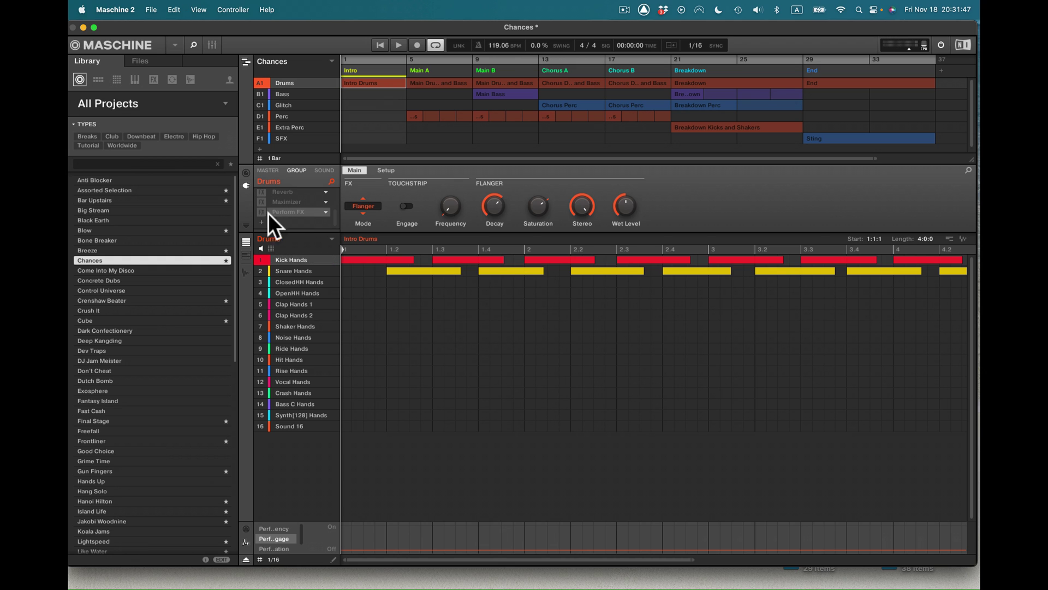
pyautogui.doubleClick(290, 259)
pyautogui.scroll(1, 299, 215)
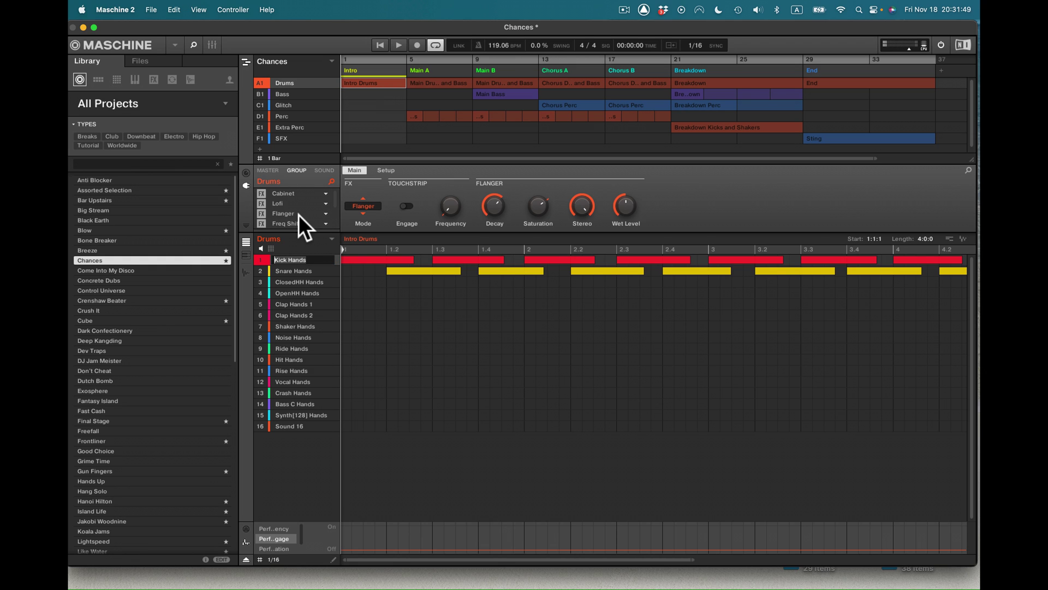
pyautogui.scroll(3, 306, 208)
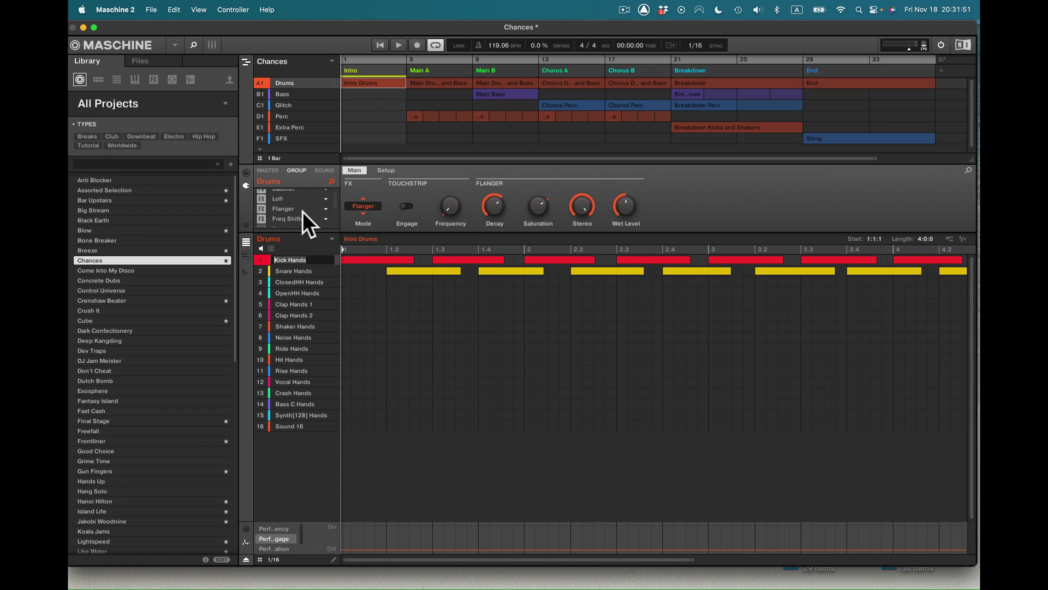
# - Bypass the Freq Shifter, Lofi and Cabinet effects, leaving the sound named Kick Hands
pyautogui.click(261, 219)
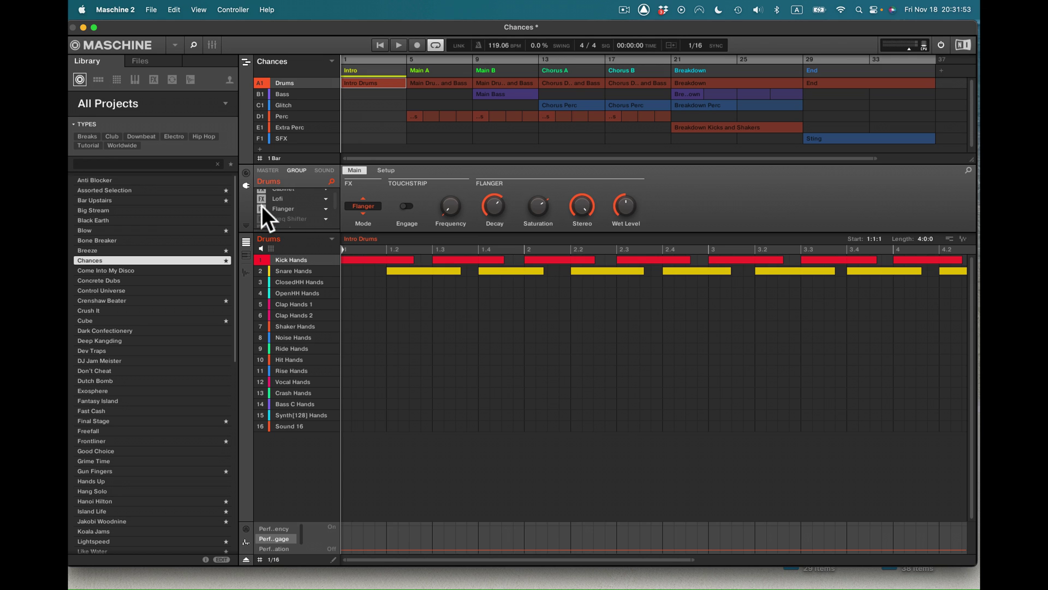
pyautogui.click(262, 197)
pyautogui.scroll(1, 313, 211)
pyautogui.click(260, 193)
pyautogui.doubleClick(280, 260)
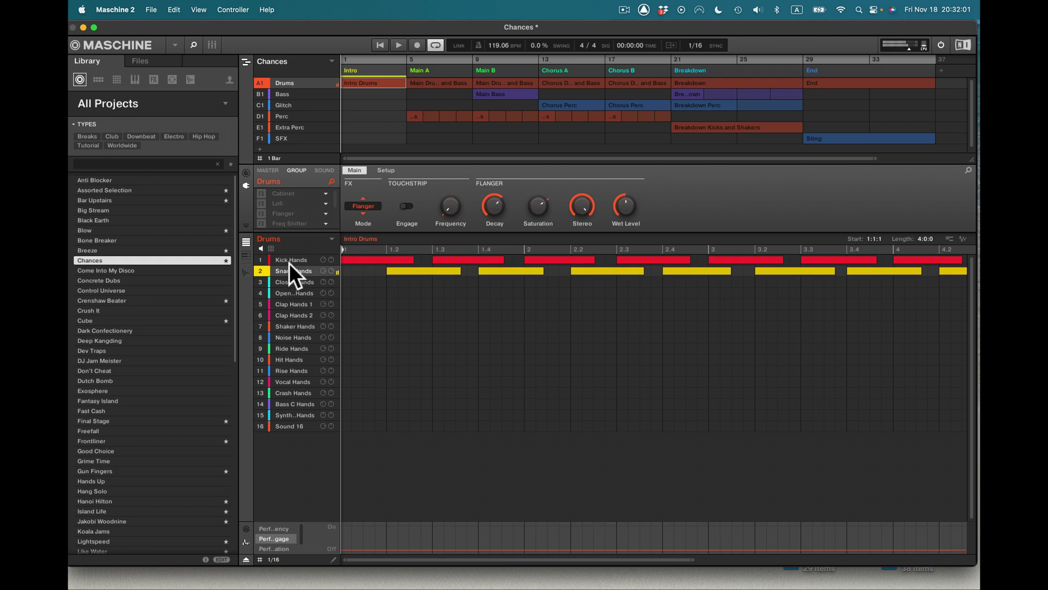
pyautogui.press('Return')
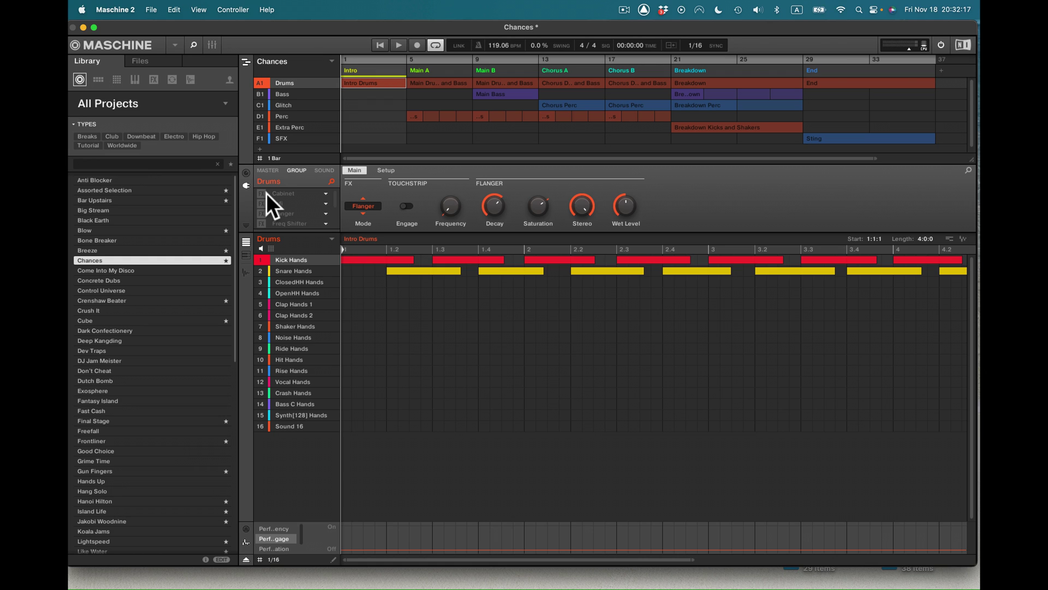
# - Switch through the Bass, Glitch, Perc and Extra Perc groups, ending on SFX's Phaser, Ice, Maximizer chain
pyautogui.click(287, 94)
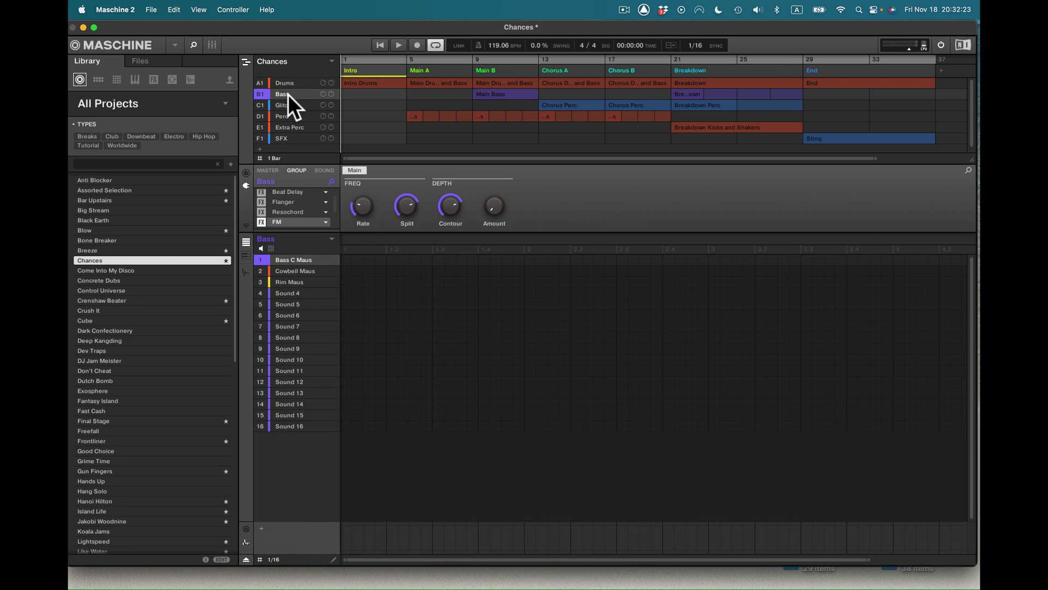
pyautogui.click(290, 105)
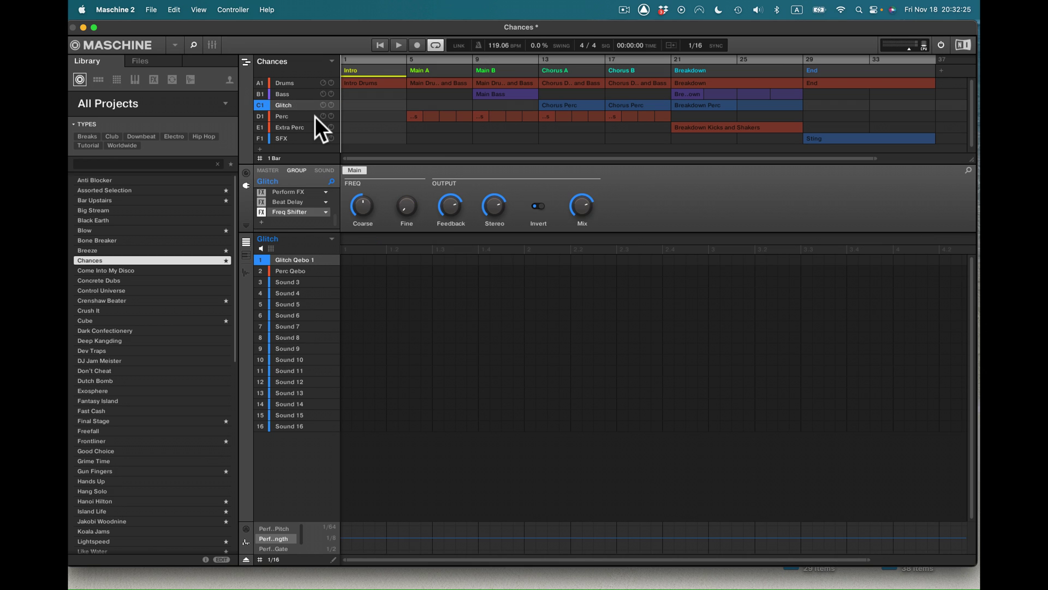
pyautogui.click(286, 116)
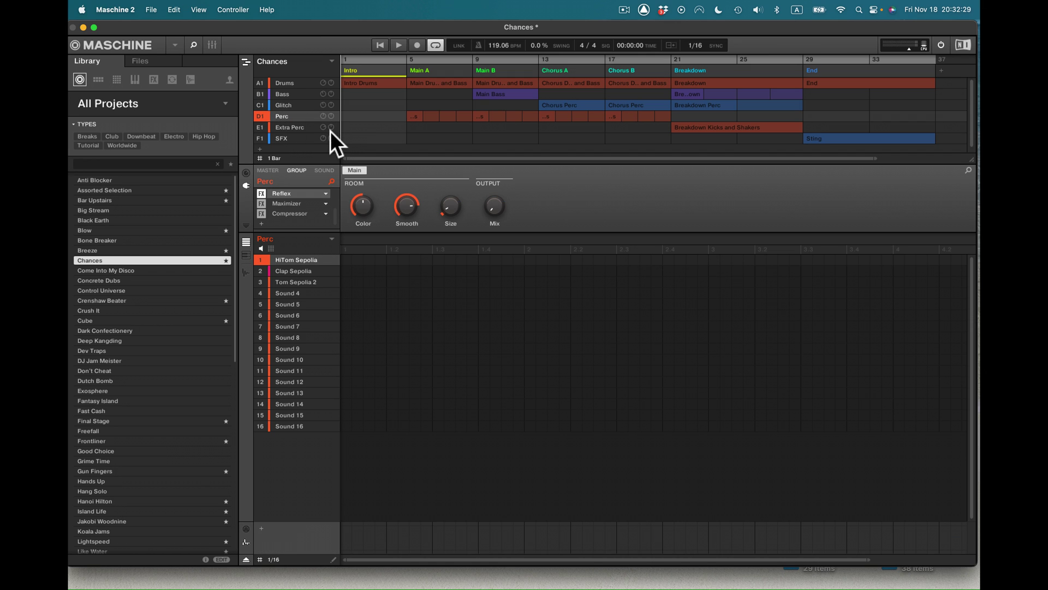
pyautogui.click(303, 127)
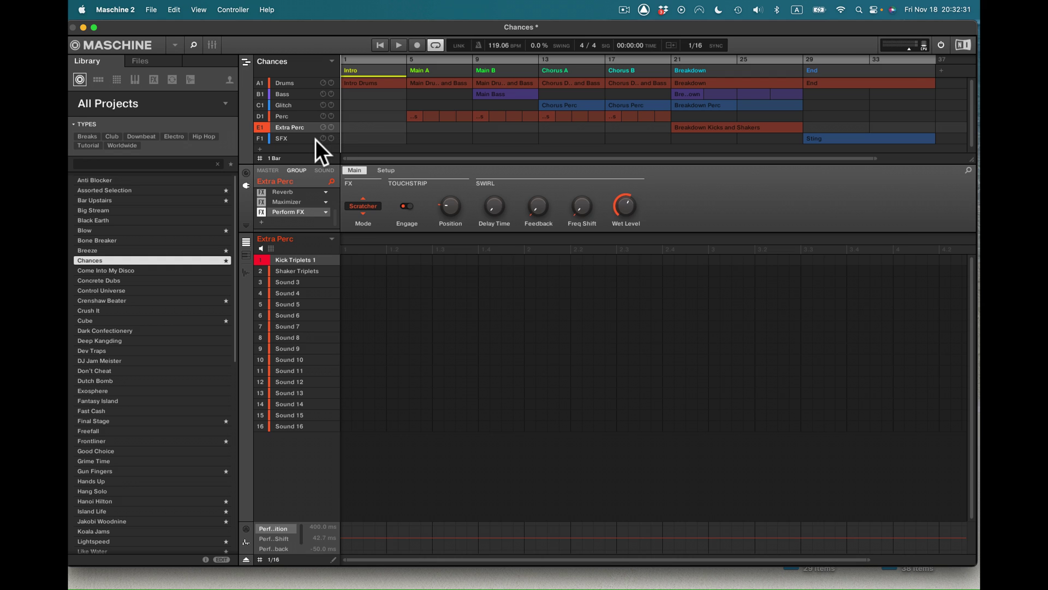
pyautogui.click(284, 137)
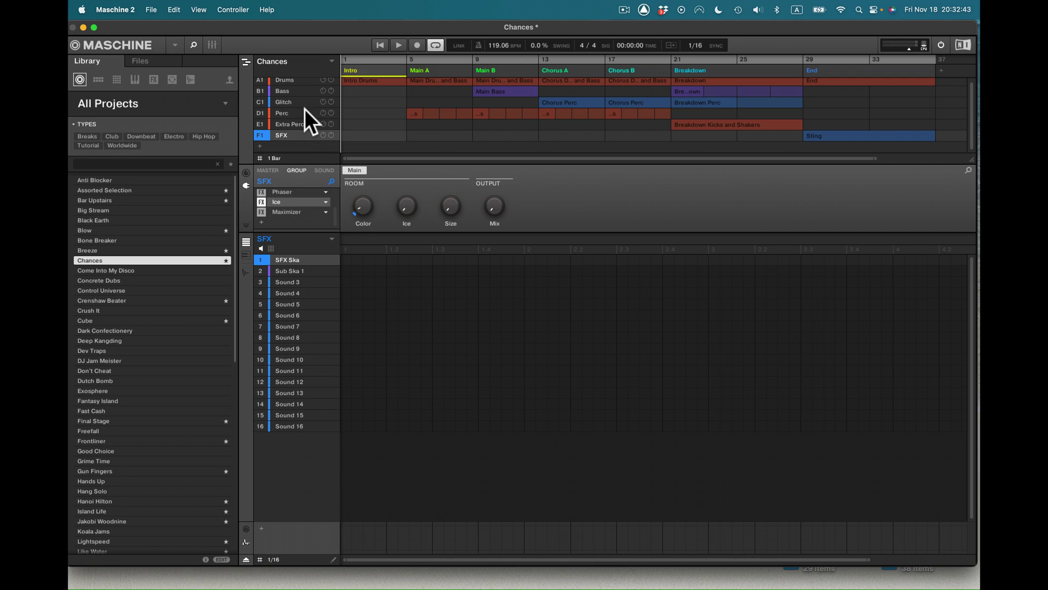
pyautogui.scroll(1, 306, 102)
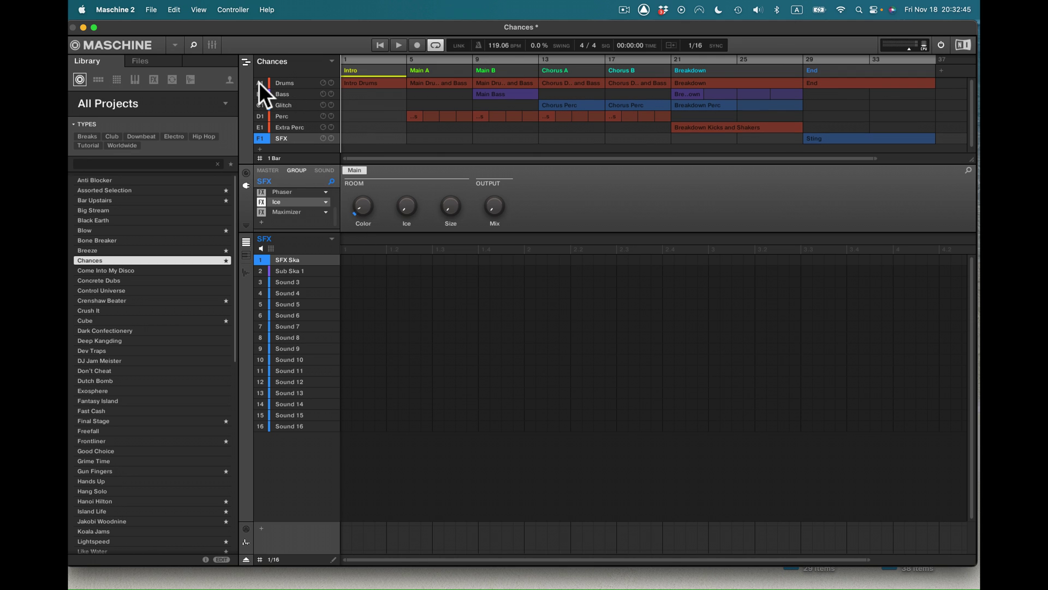
# - Return to the Drums group and show Kick Hands' Output settings with Aux 1 and Aux 2 at None, Post
pyautogui.click(276, 83)
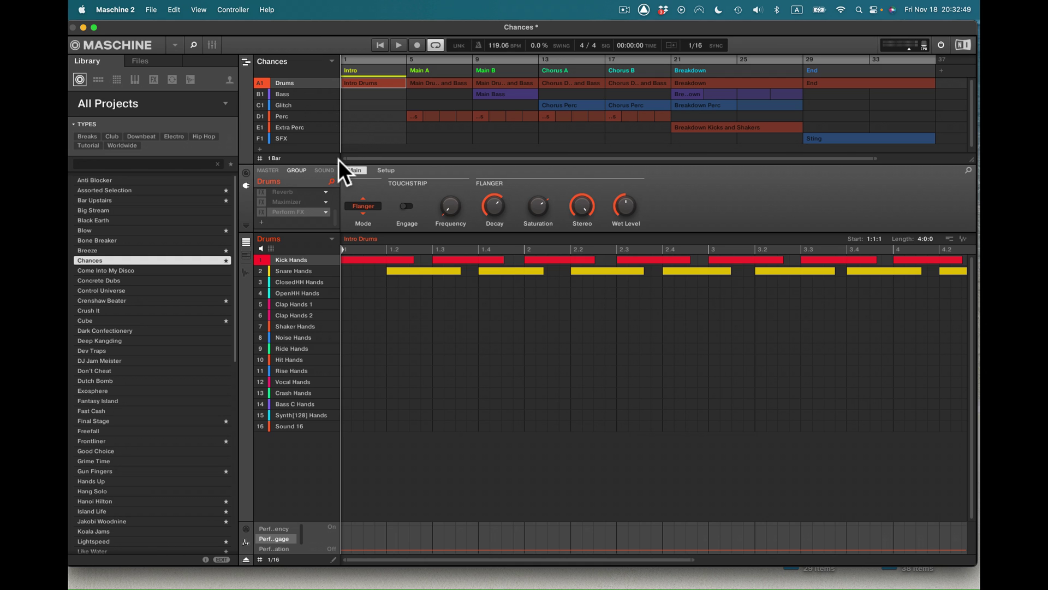
pyautogui.click(323, 170)
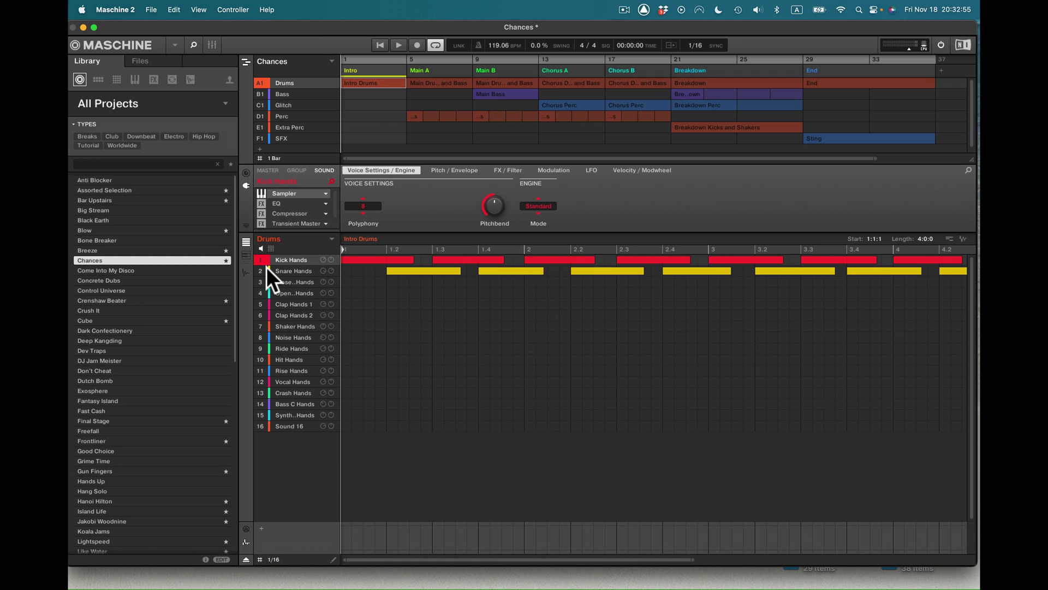
pyautogui.click(246, 172)
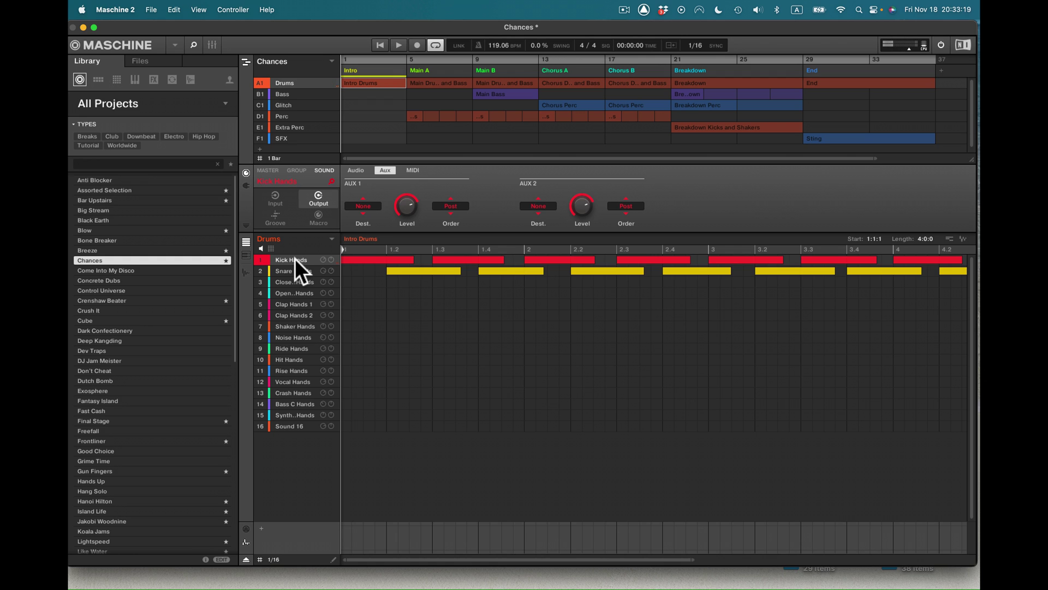
# - Save sound slot 1 from its context menu as Kick Hands.mxsnd in the Maschine 2 Sounds folder
pyautogui.rightClick(274, 257)
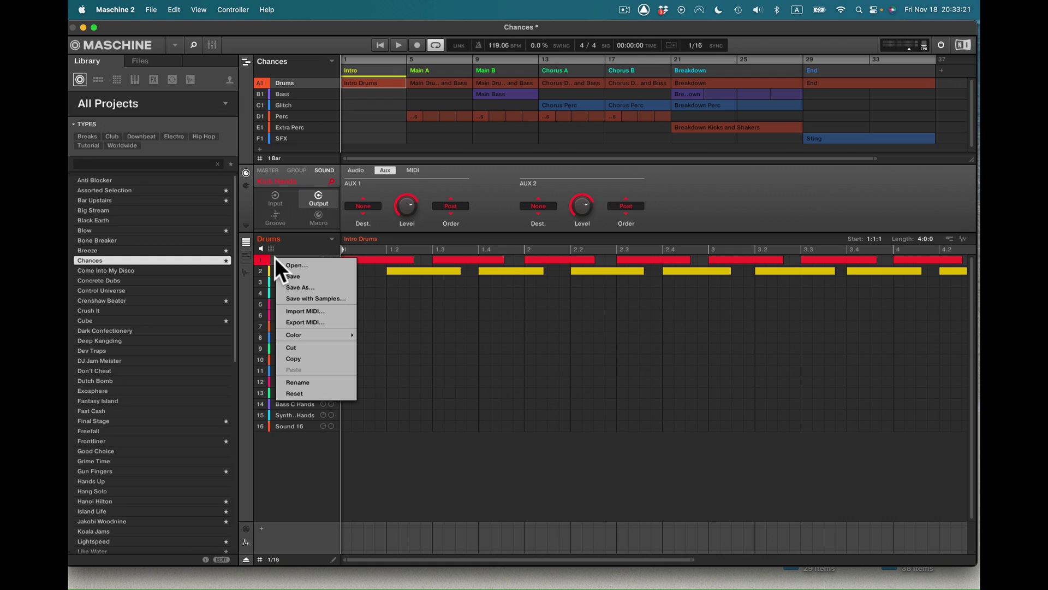
pyautogui.click(315, 286)
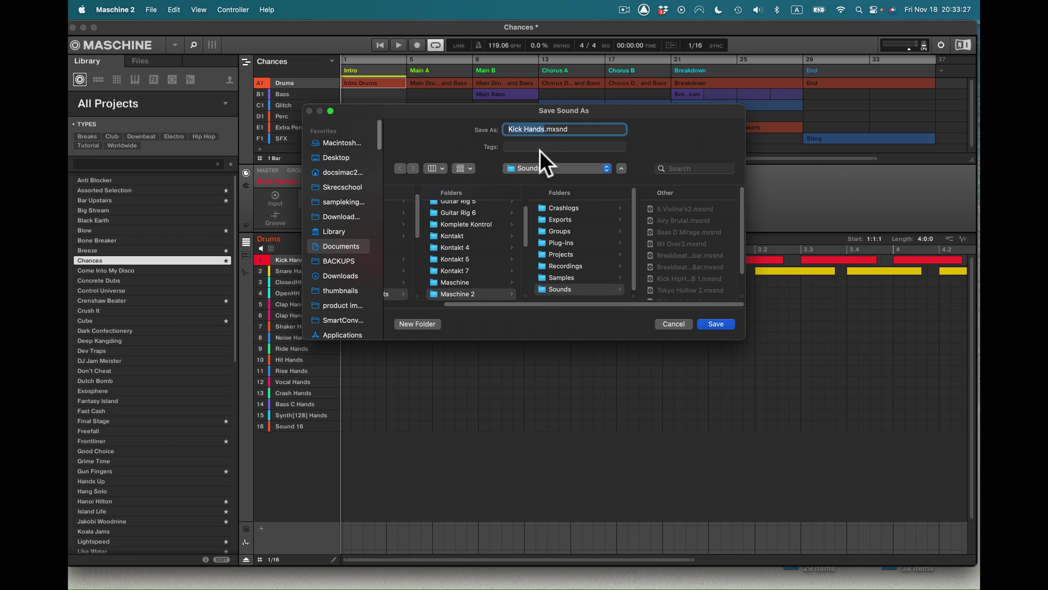
pyautogui.click(731, 325)
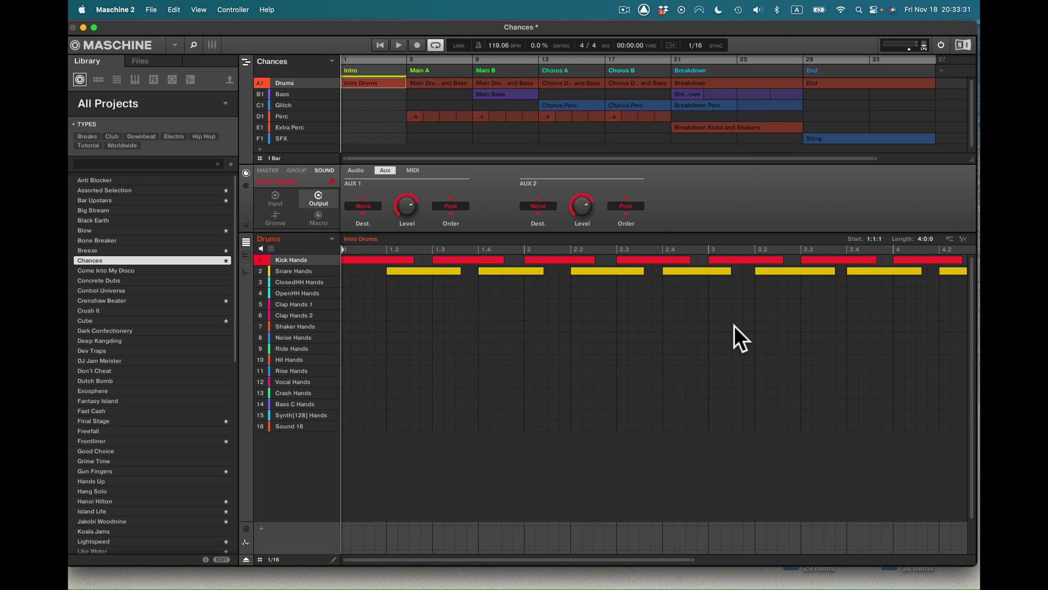
# - Show Kick Hands' plug-in chain of Sampler, EQ, Compressor and Transient Master, with Sampler's Voice Settings open
pyautogui.moveTo(286, 257)
pyautogui.click(247, 185)
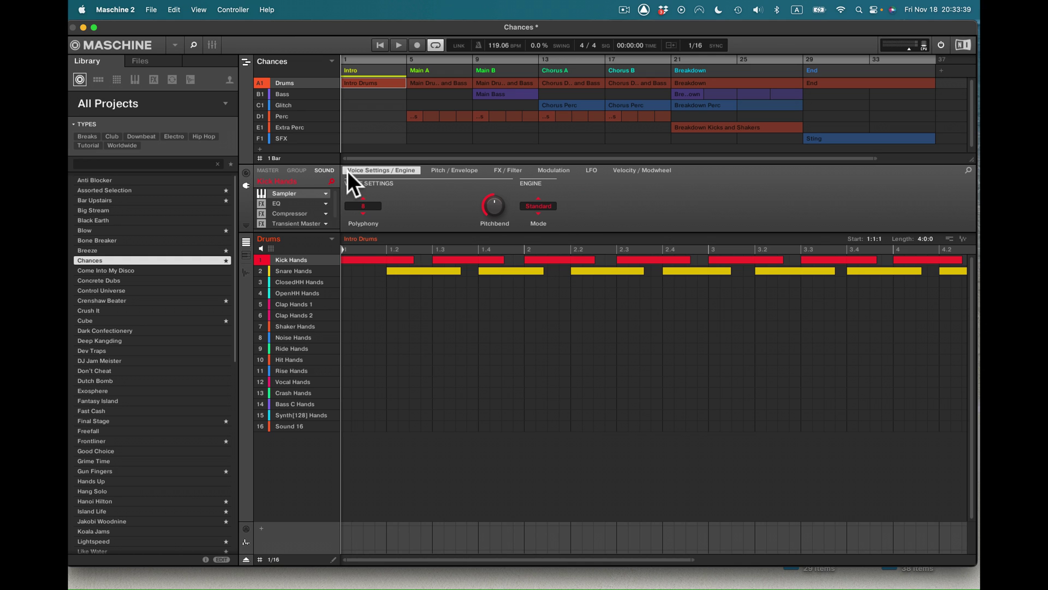